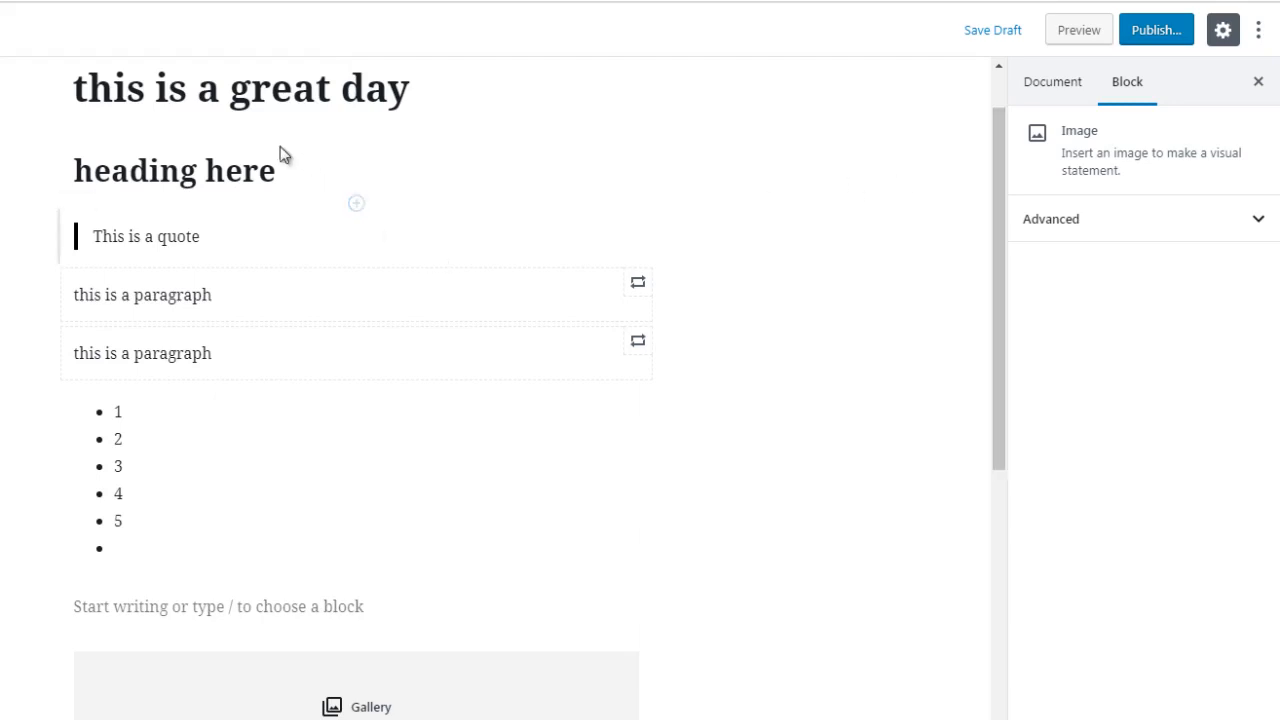
Examine the formatting tools, extra block options and advanced settings available for the "heading here" heading block.
click(270, 170)
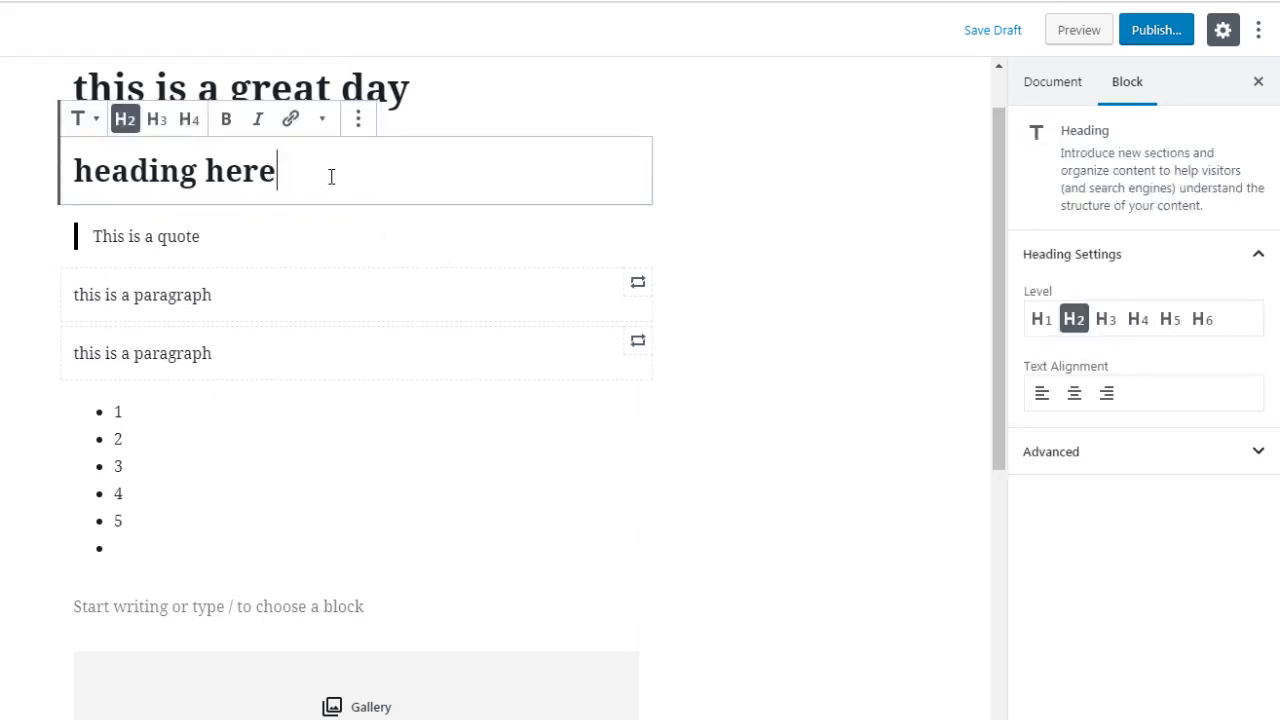
drag(301, 175, 77, 170)
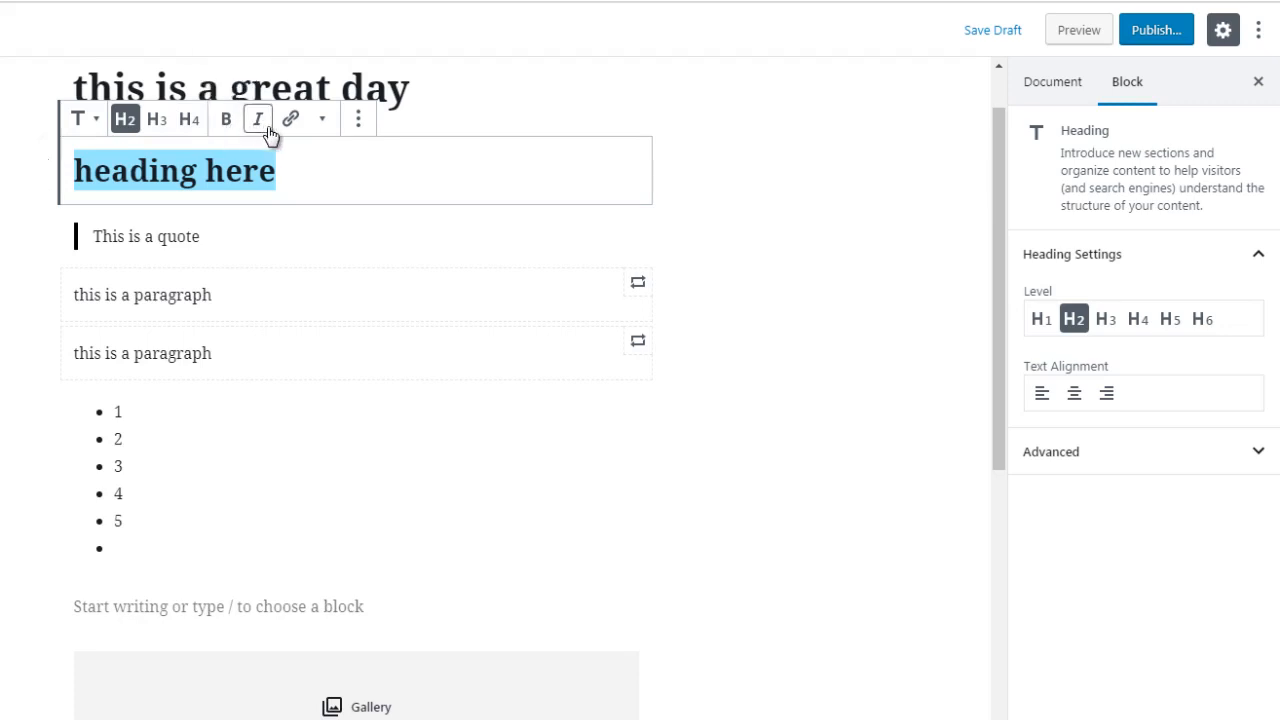
click(360, 120)
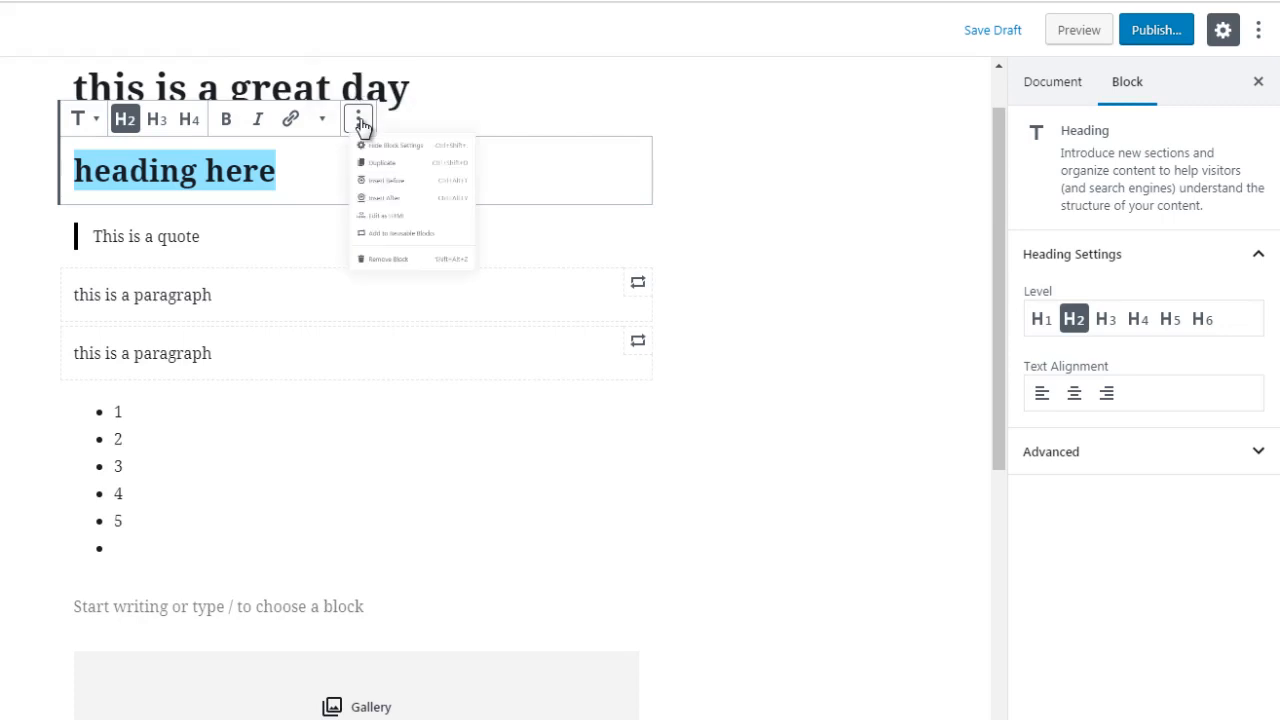
click(732, 228)
drag(309, 174, 86, 171)
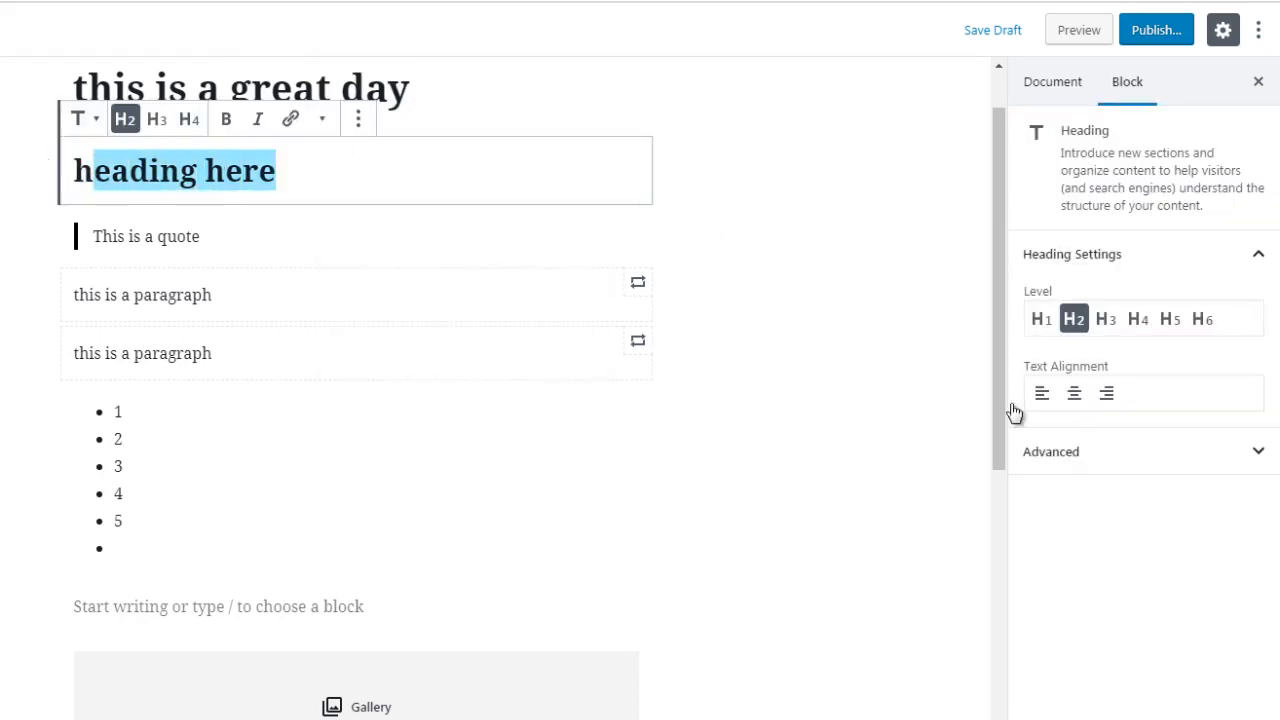
click(320, 161)
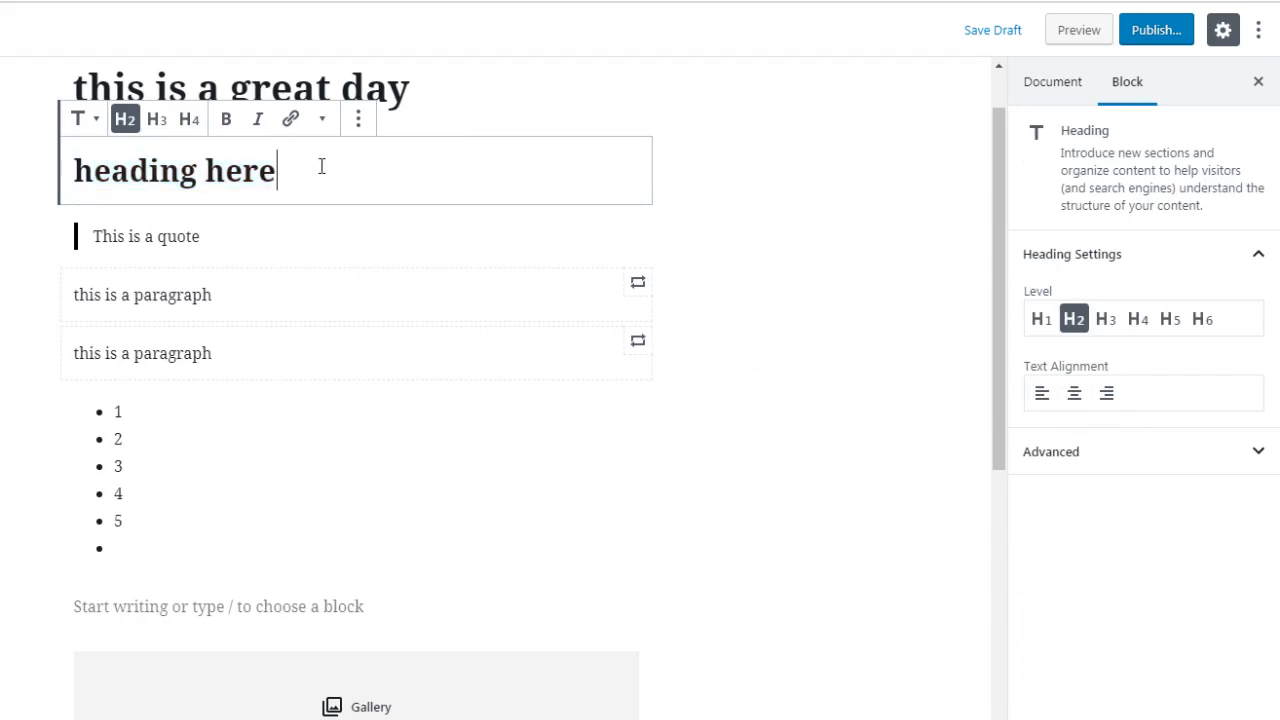
drag(278, 171, 357, 200)
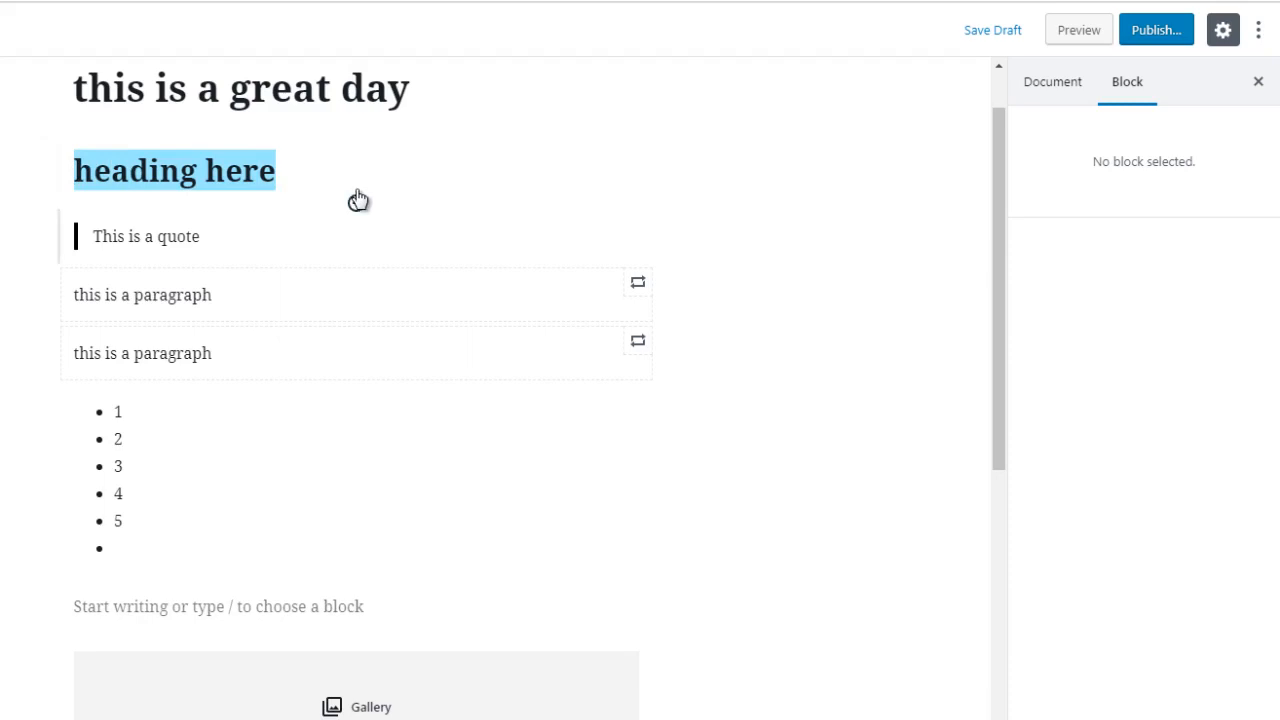
click(302, 175)
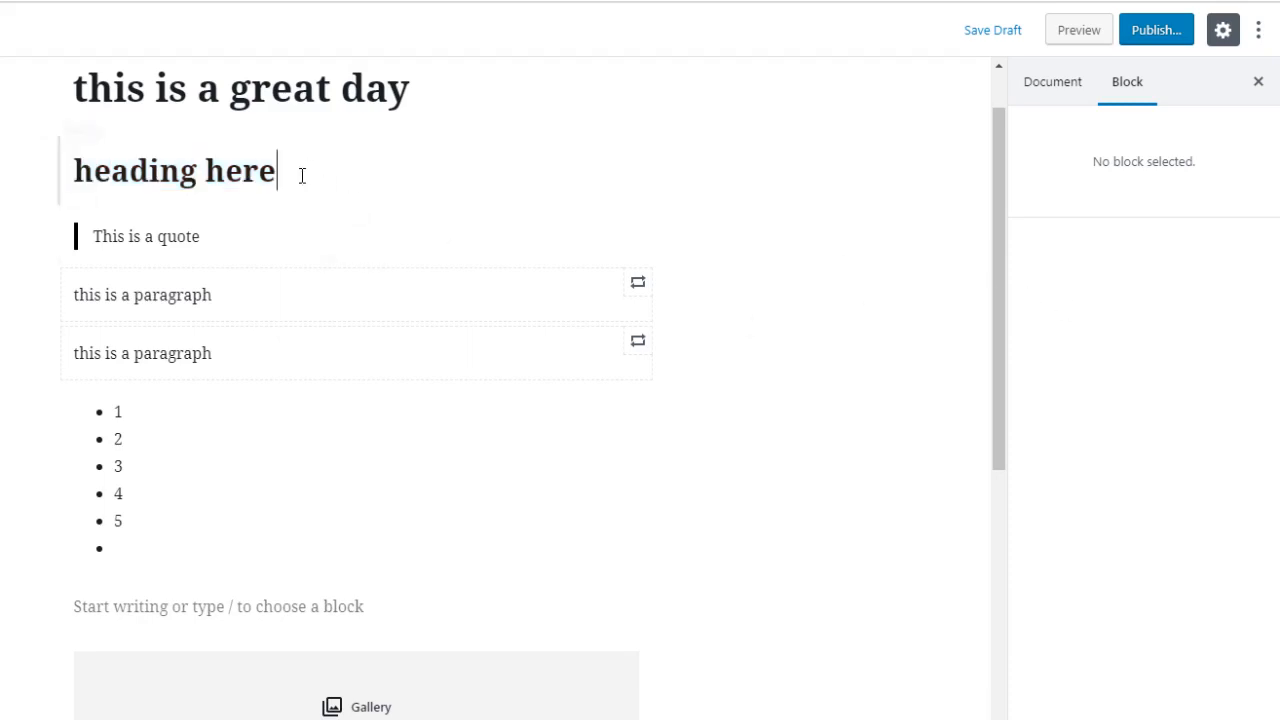
click(266, 238)
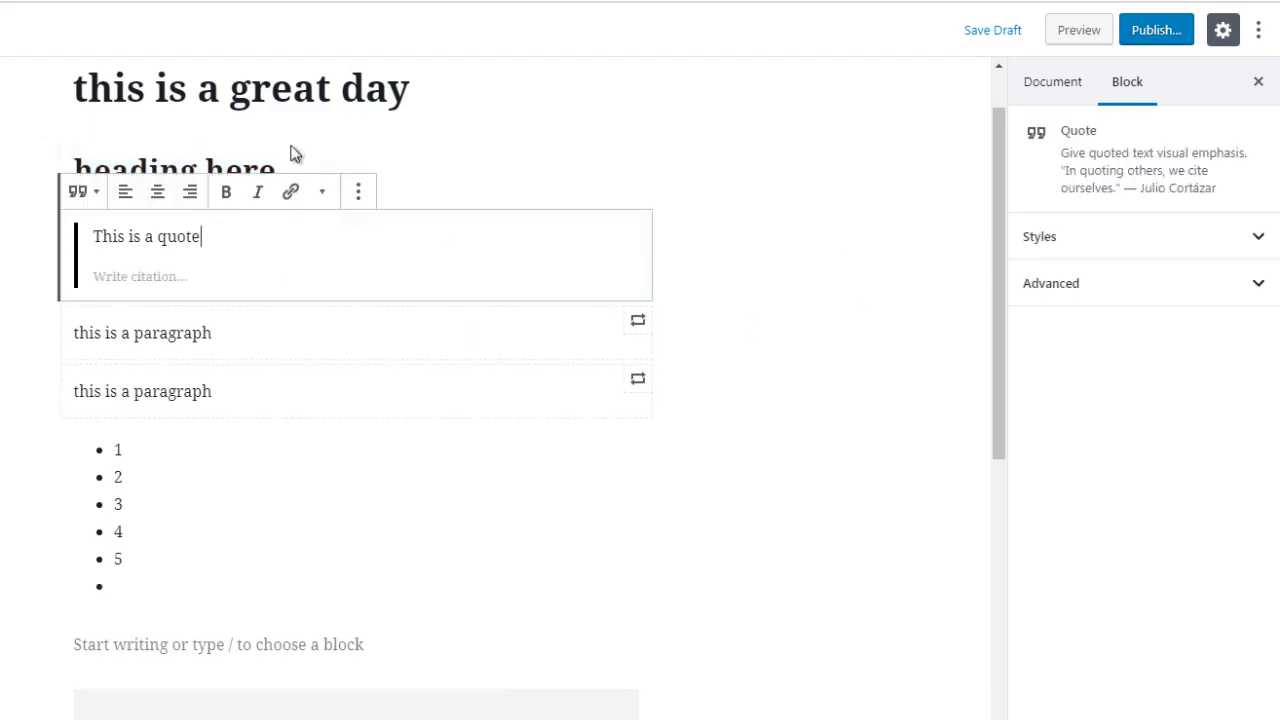
click(282, 166)
drag(282, 168, 76, 168)
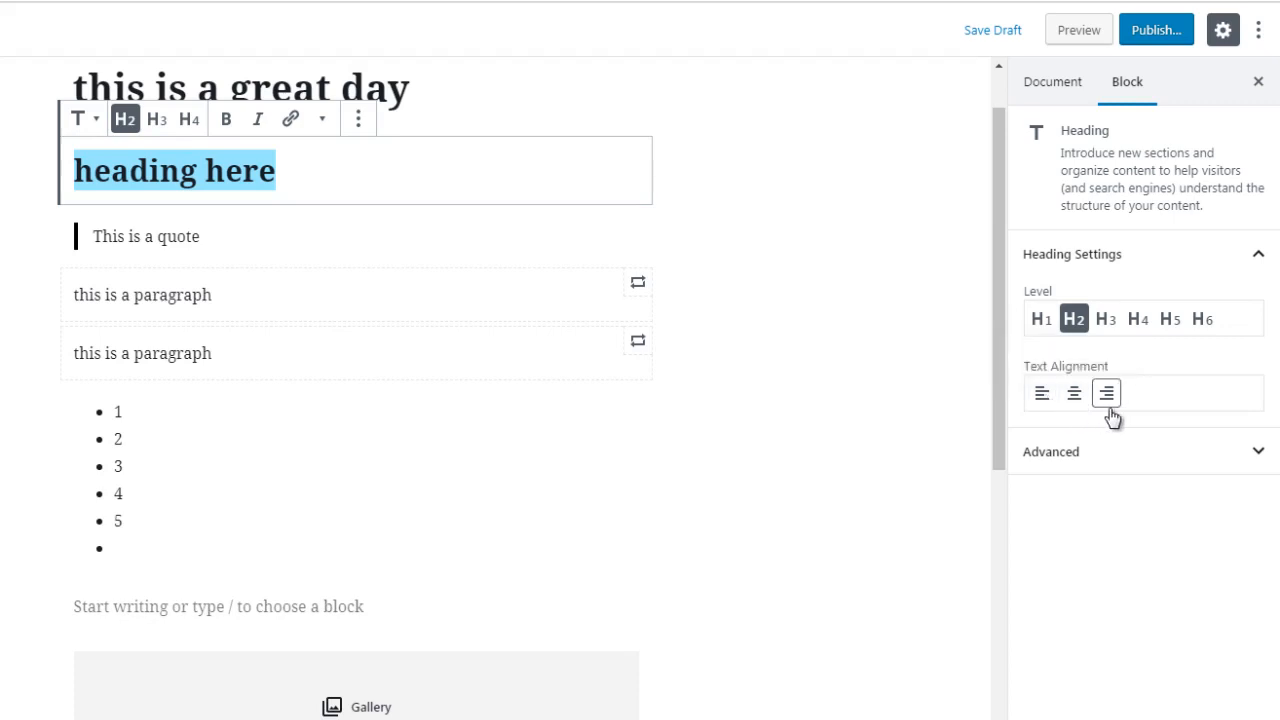
click(1088, 453)
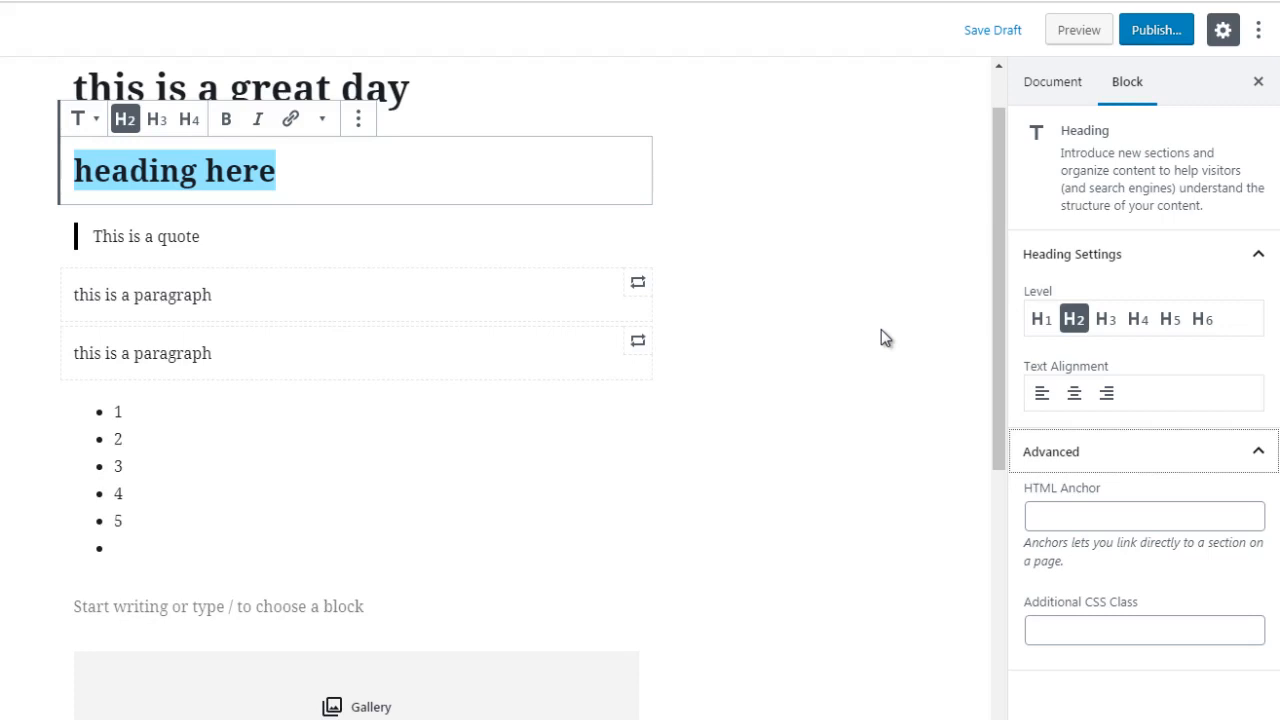
Try the numbered format on the bulleted list and switch the list back to bullets.
click(155, 451)
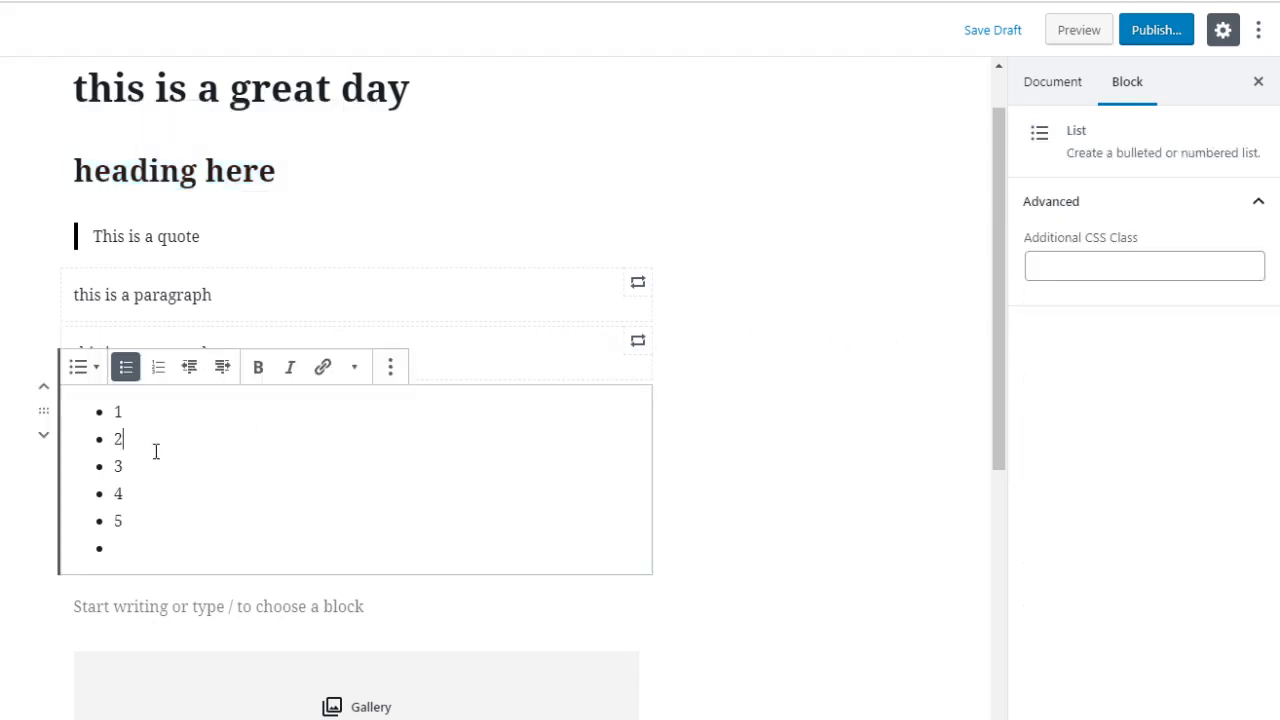
drag(134, 540, 112, 410)
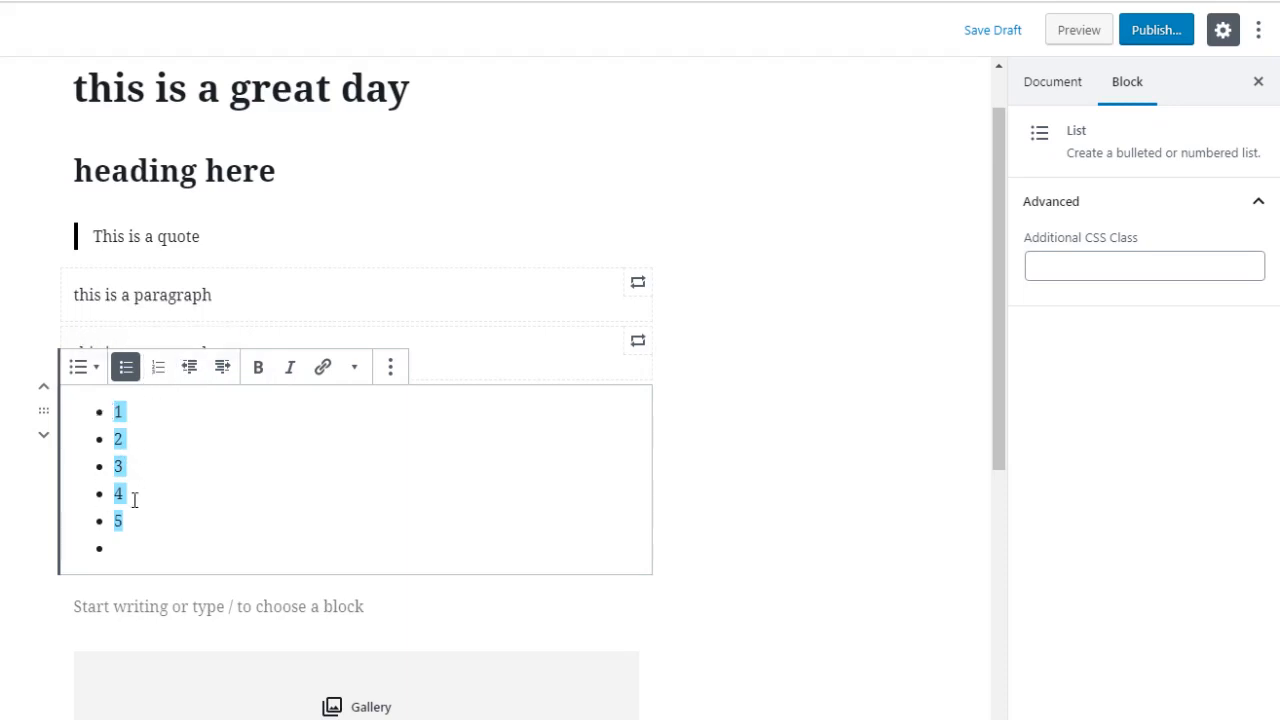
click(158, 374)
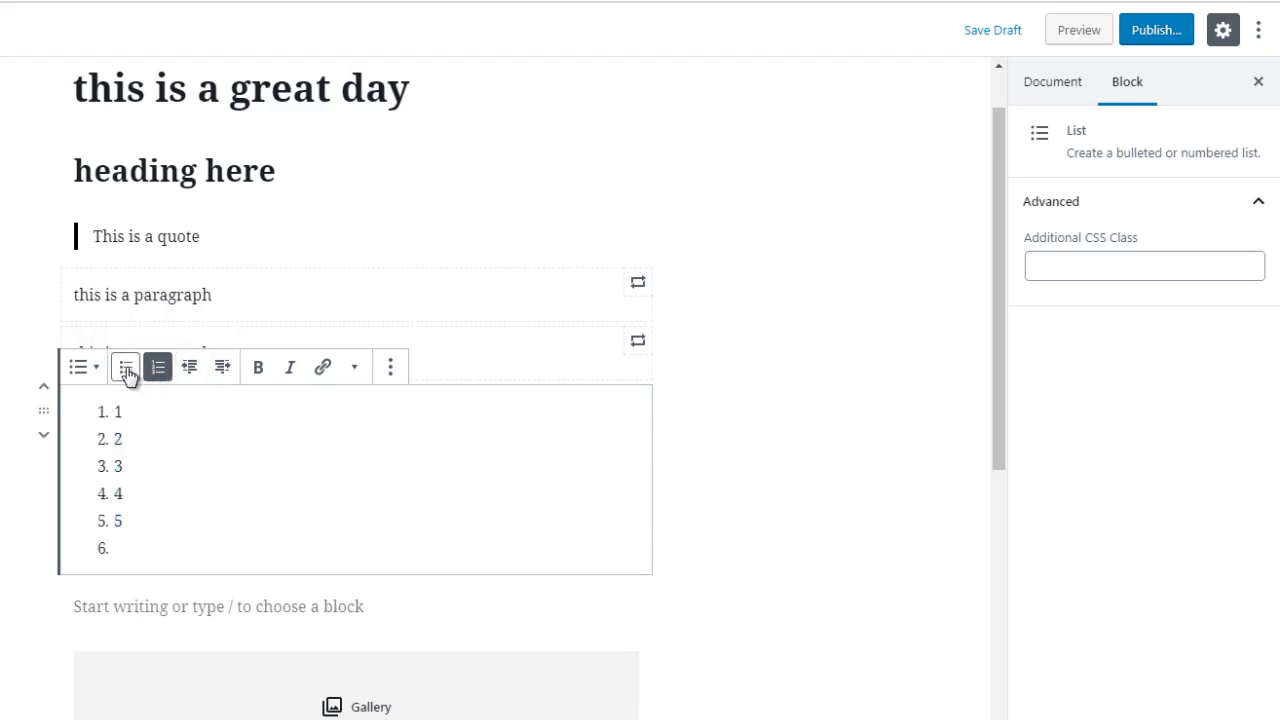
click(125, 369)
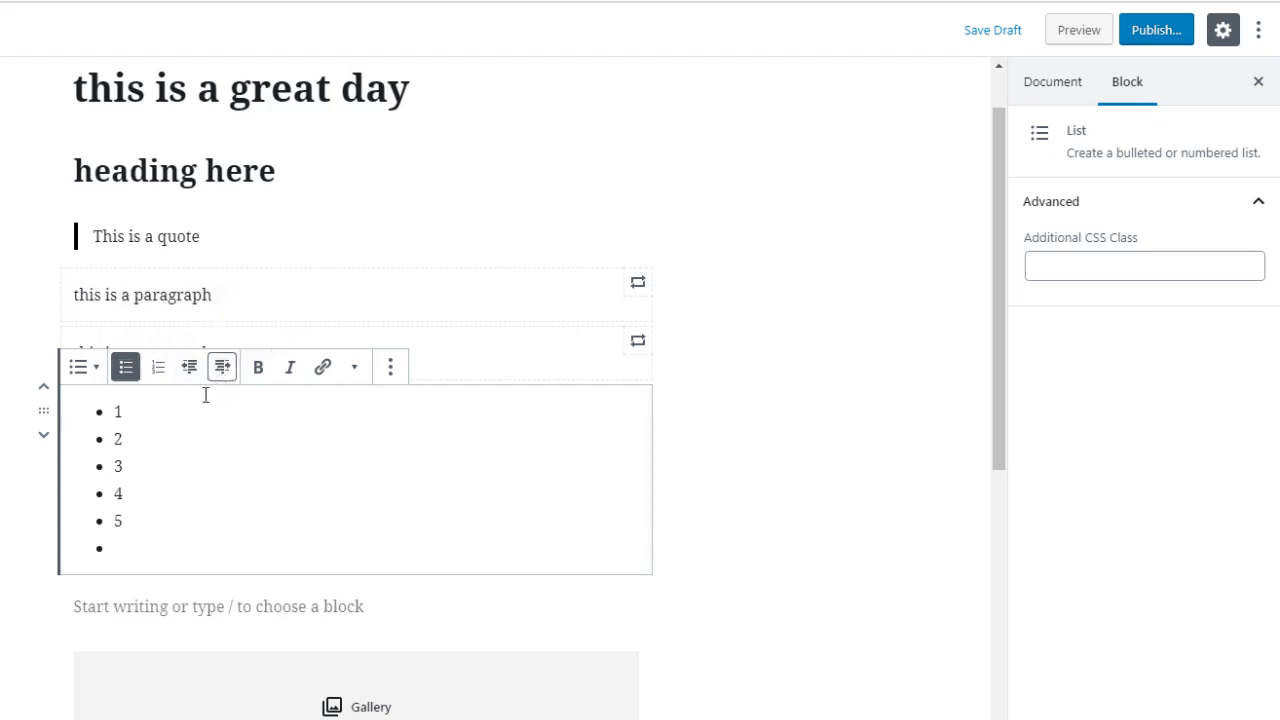
Make the first list item, "1", bold and italic.
click(129, 419)
double_click(116, 411)
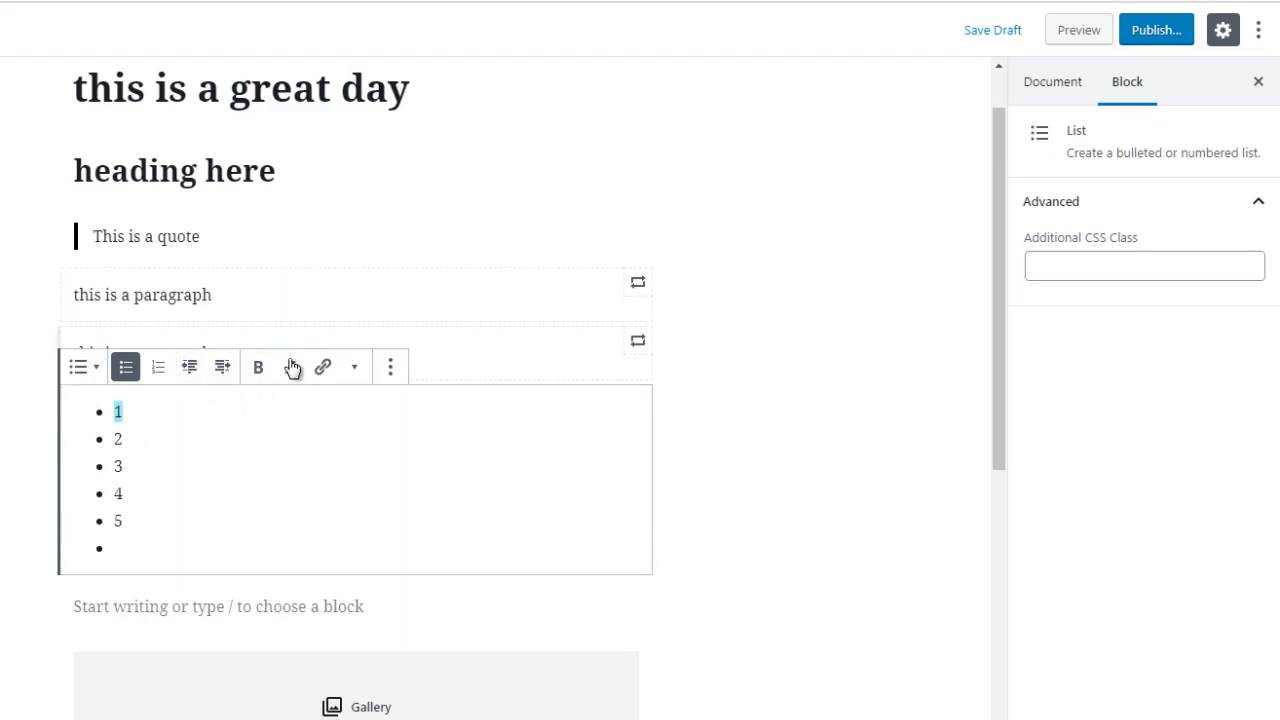
click(257, 373)
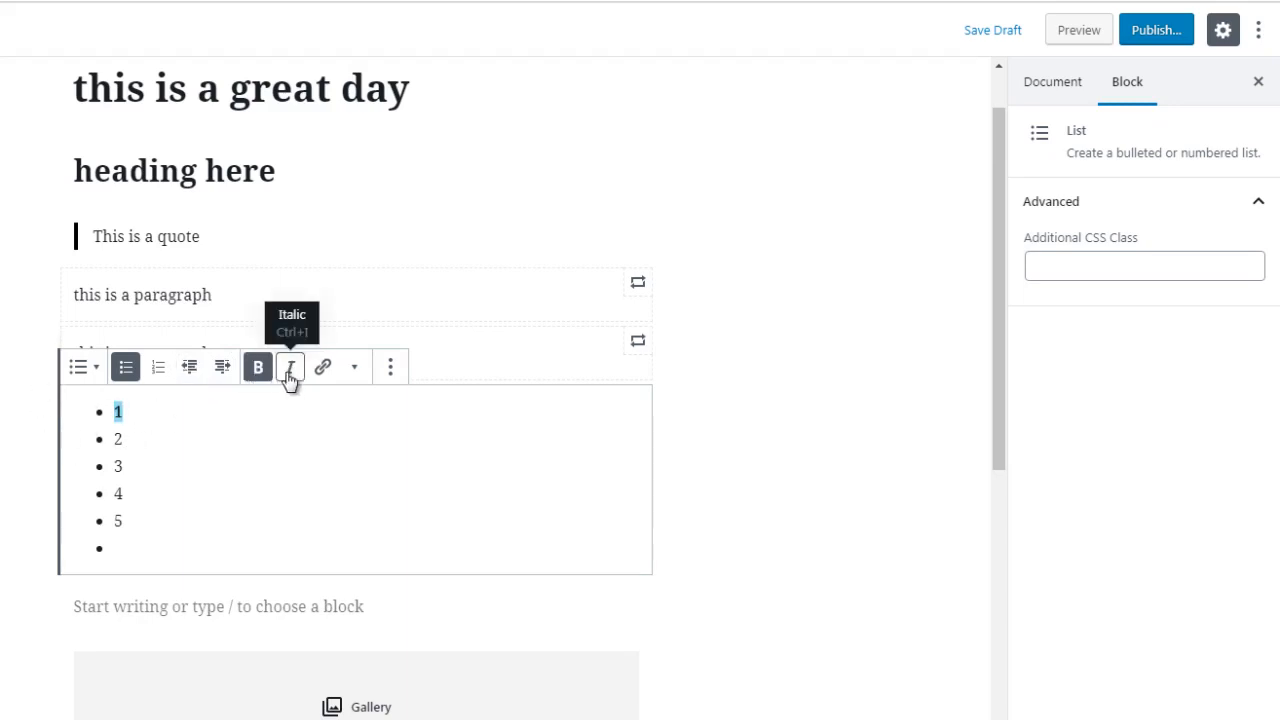
click(289, 370)
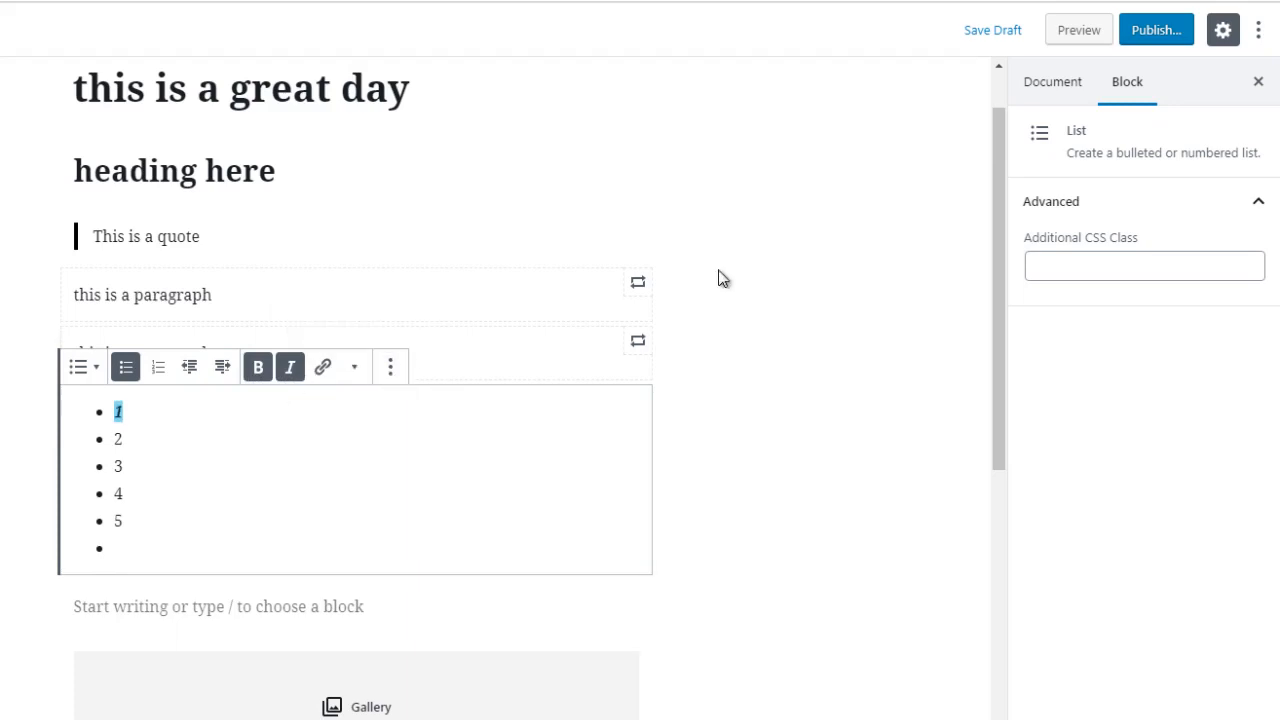
Review the post's document settings, including the available post formats and the permalink section.
scroll(979, 368, down, 1)
scroll(976, 370, down, 5)
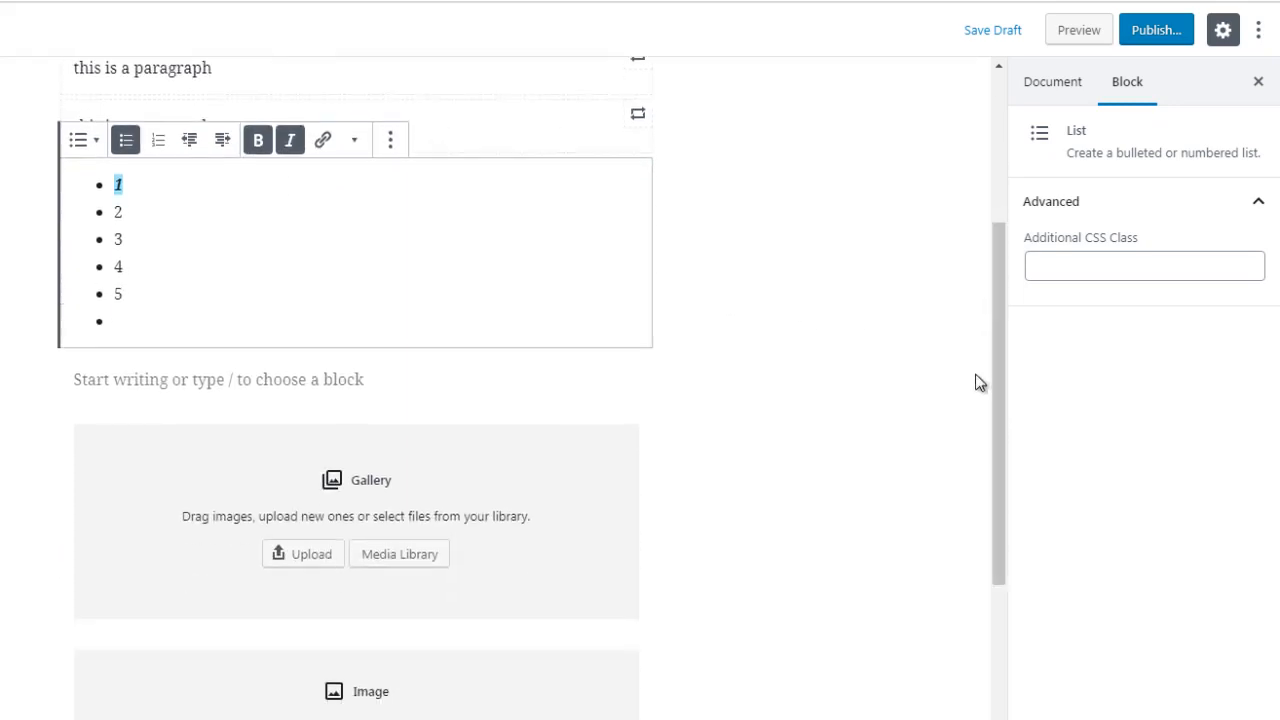
click(729, 470)
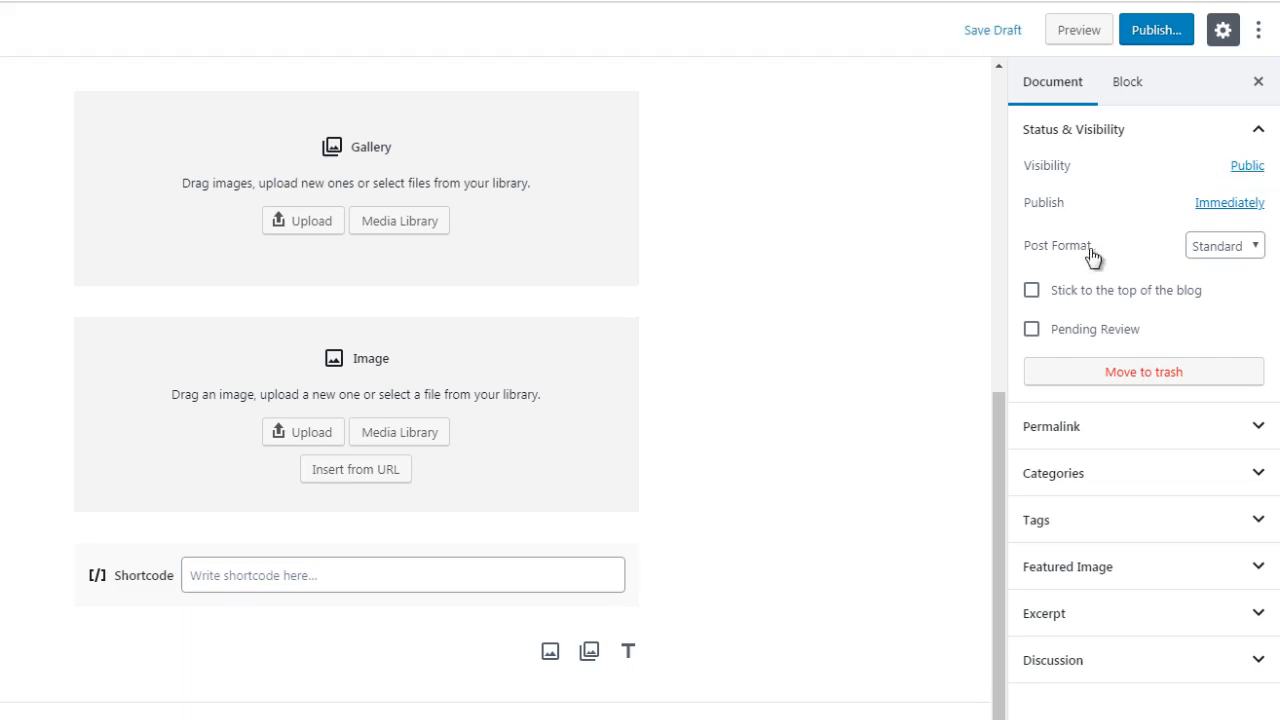
click(1216, 244)
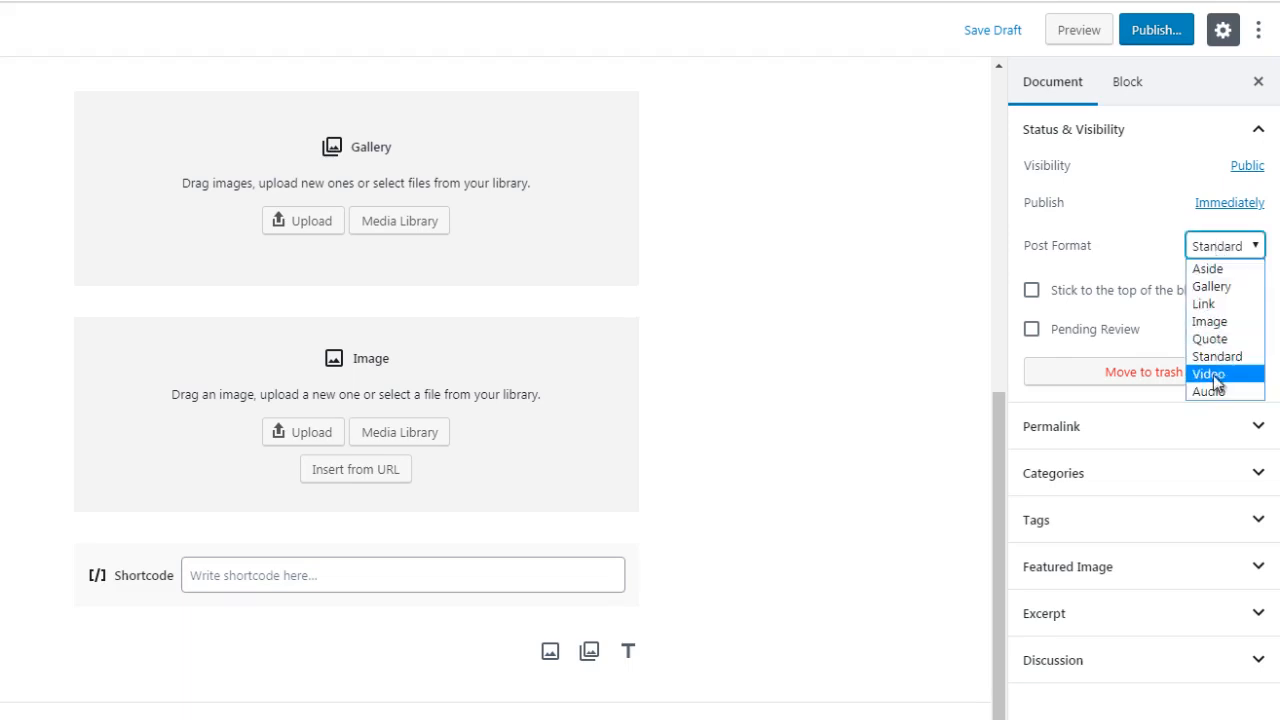
click(1015, 251)
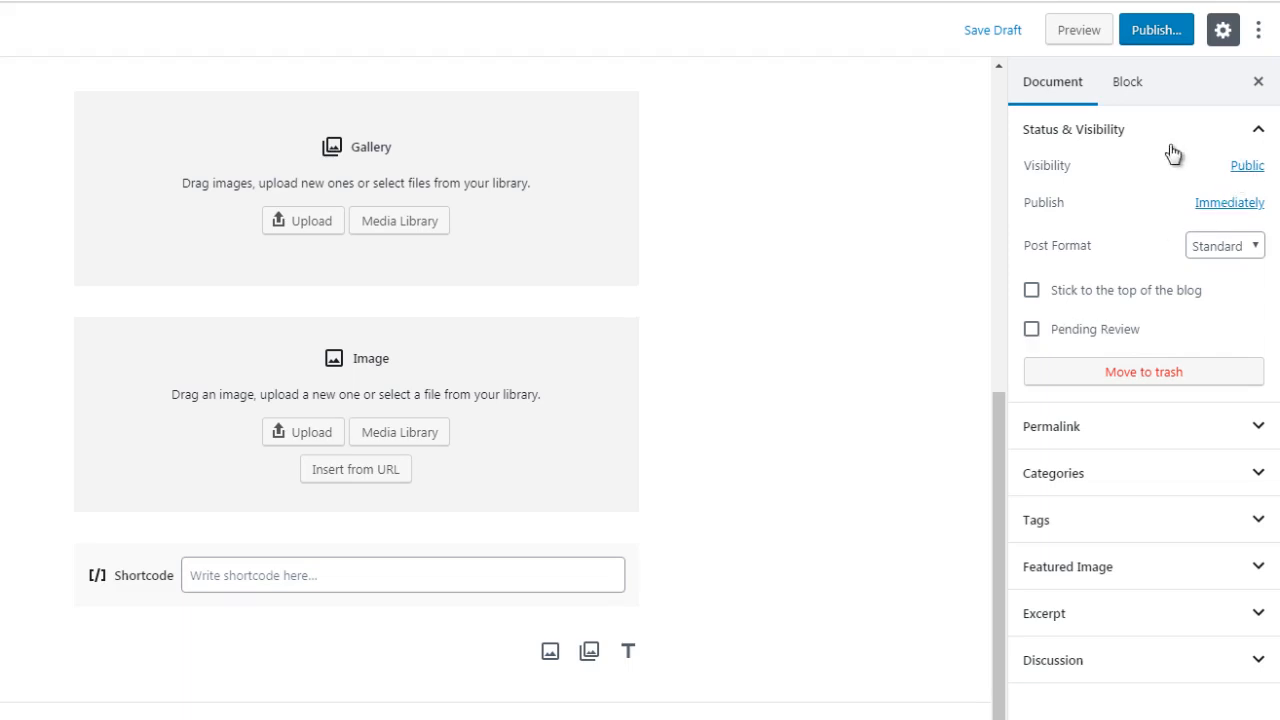
click(1055, 430)
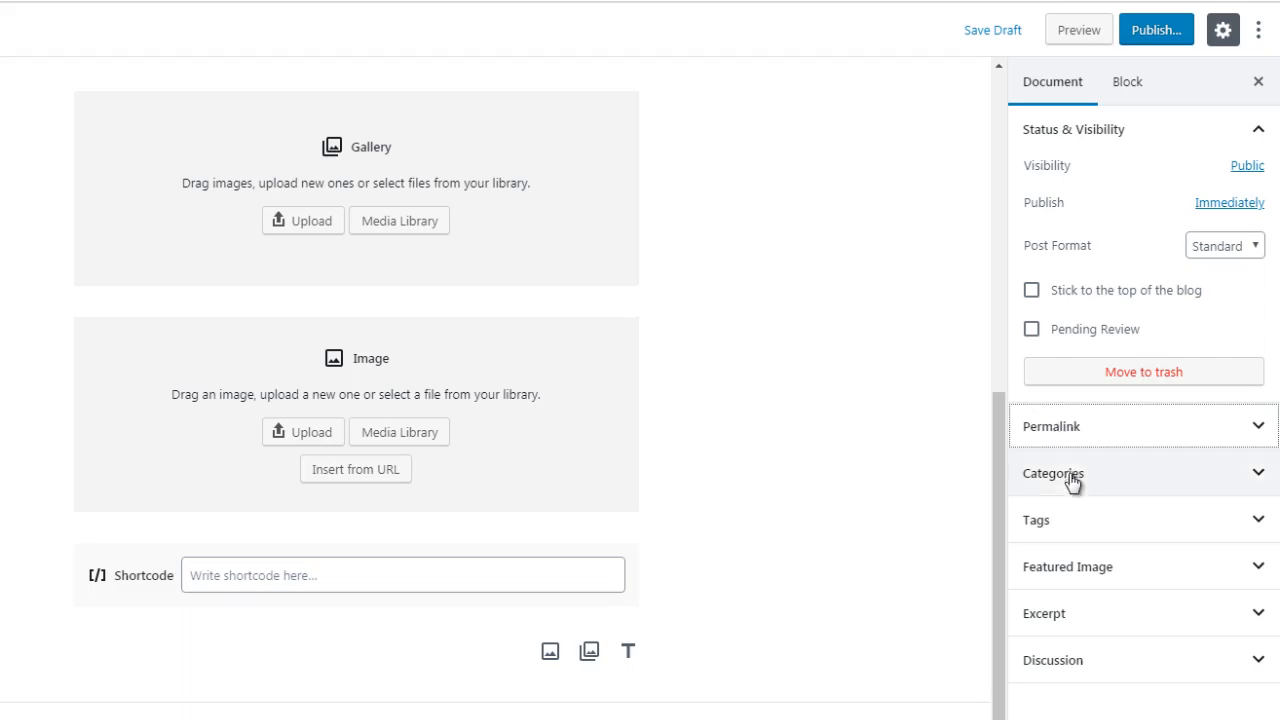
Inspect the post's category list and the new-category form, including the parent category choices, and collapse the section.
click(1070, 477)
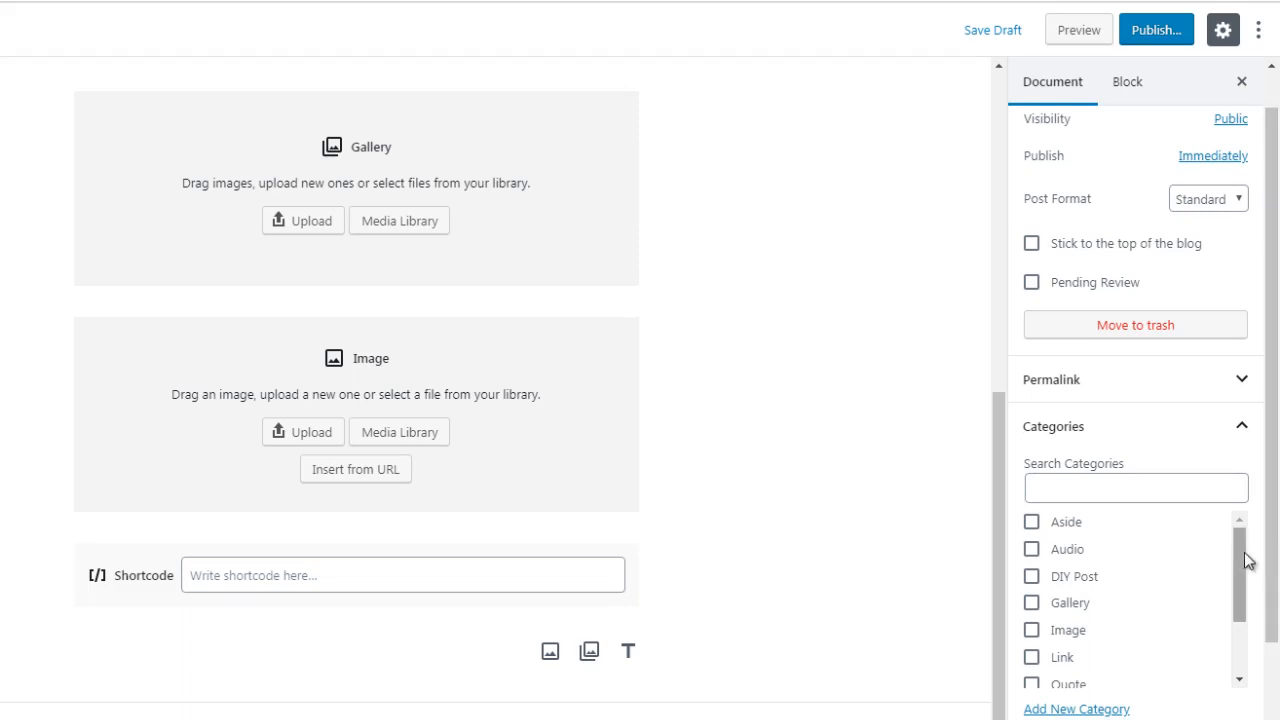
drag(1247, 561, 1246, 614)
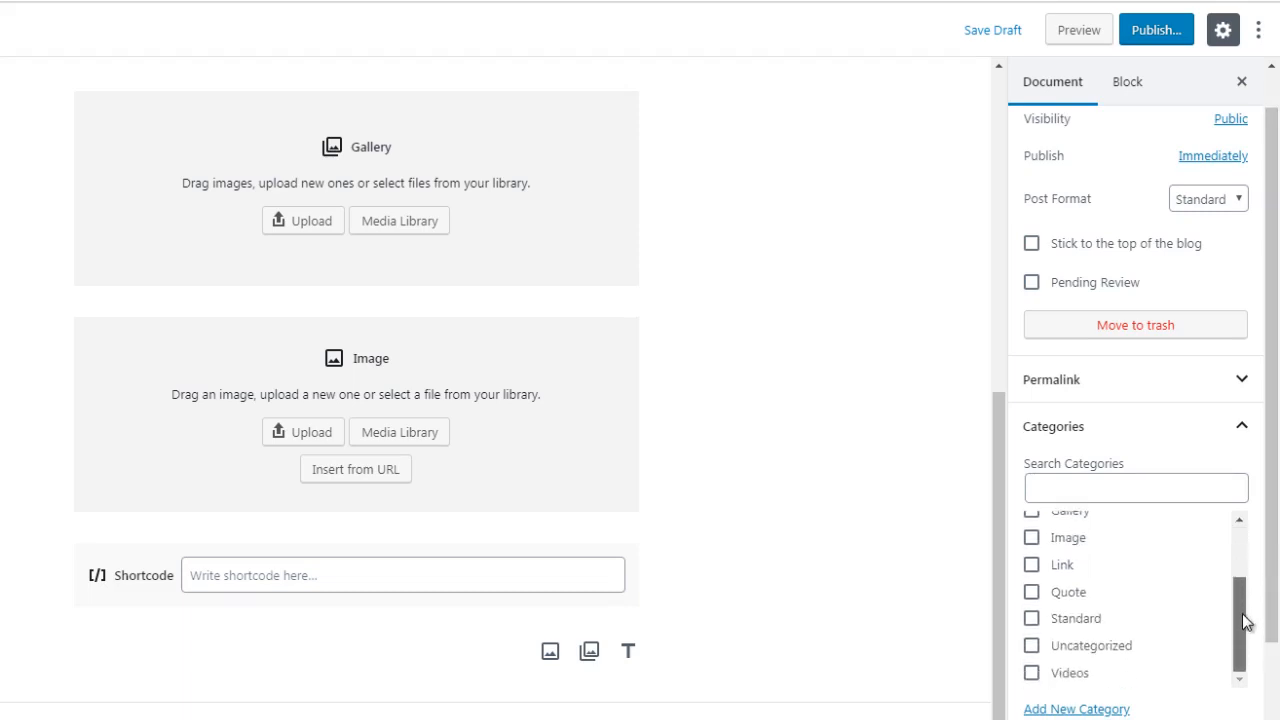
click(1112, 708)
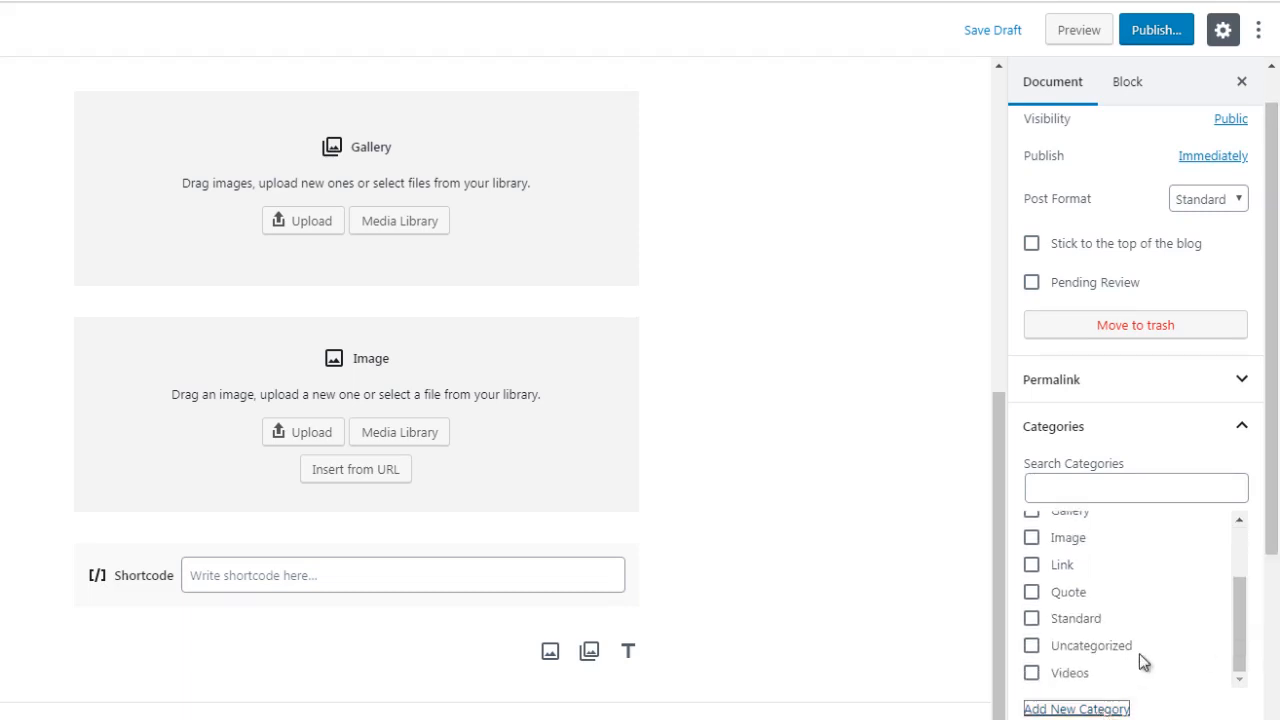
drag(1279, 542, 1279, 617)
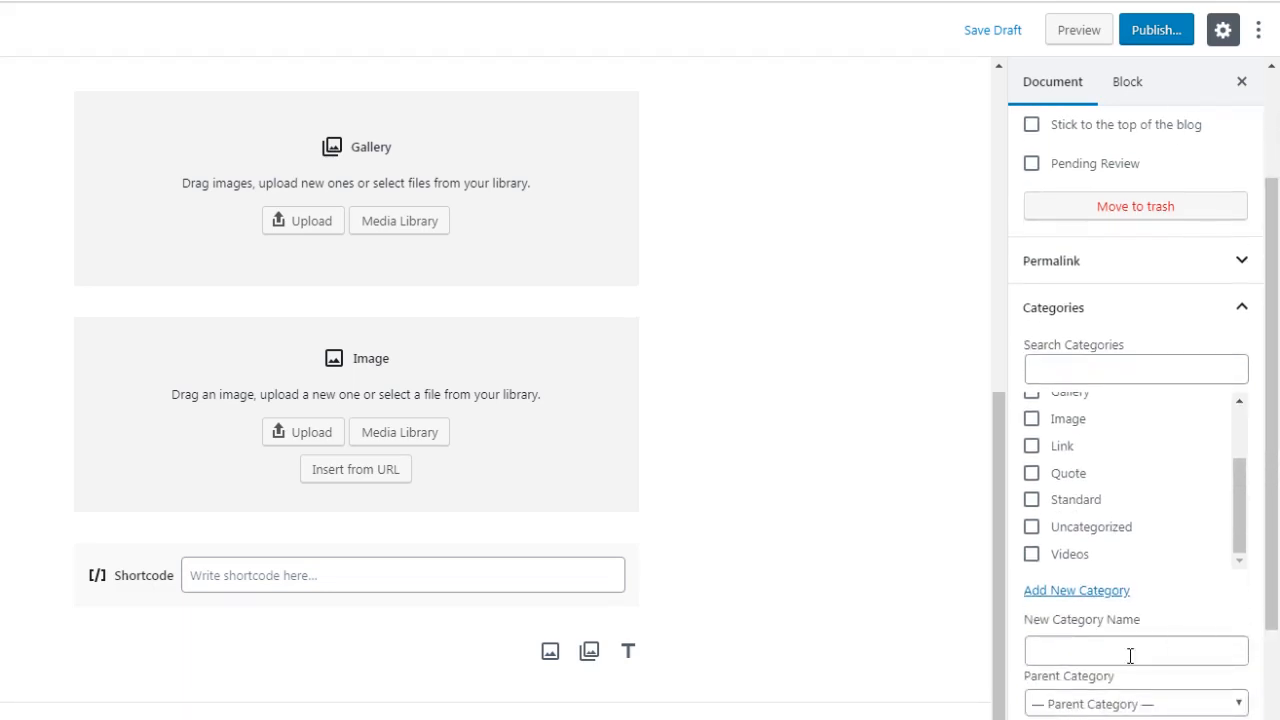
click(1120, 704)
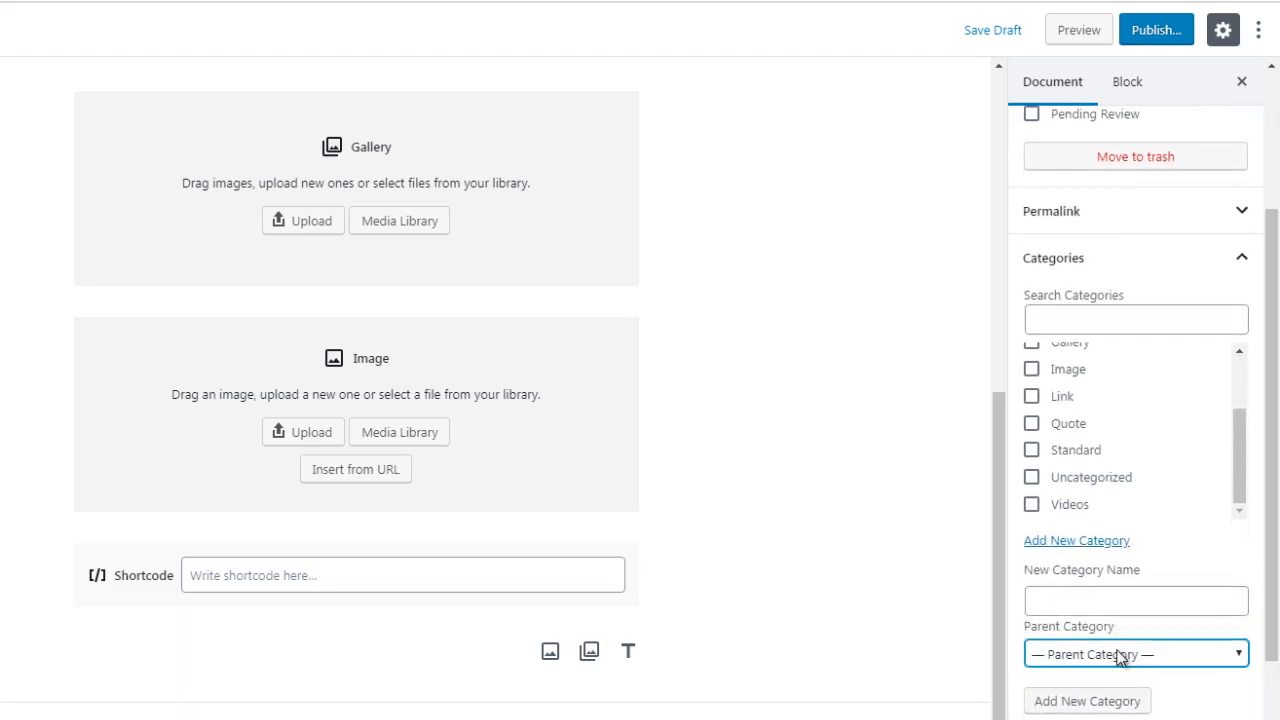
click(1117, 652)
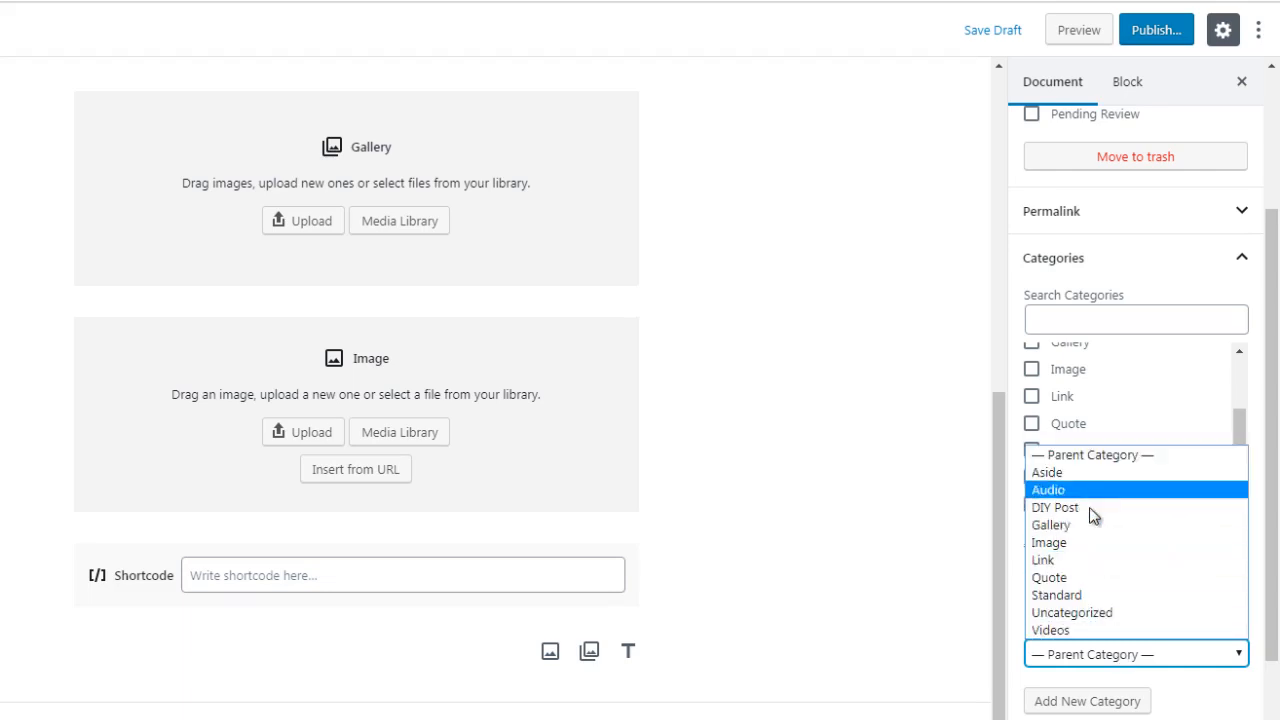
click(1094, 654)
click(1090, 597)
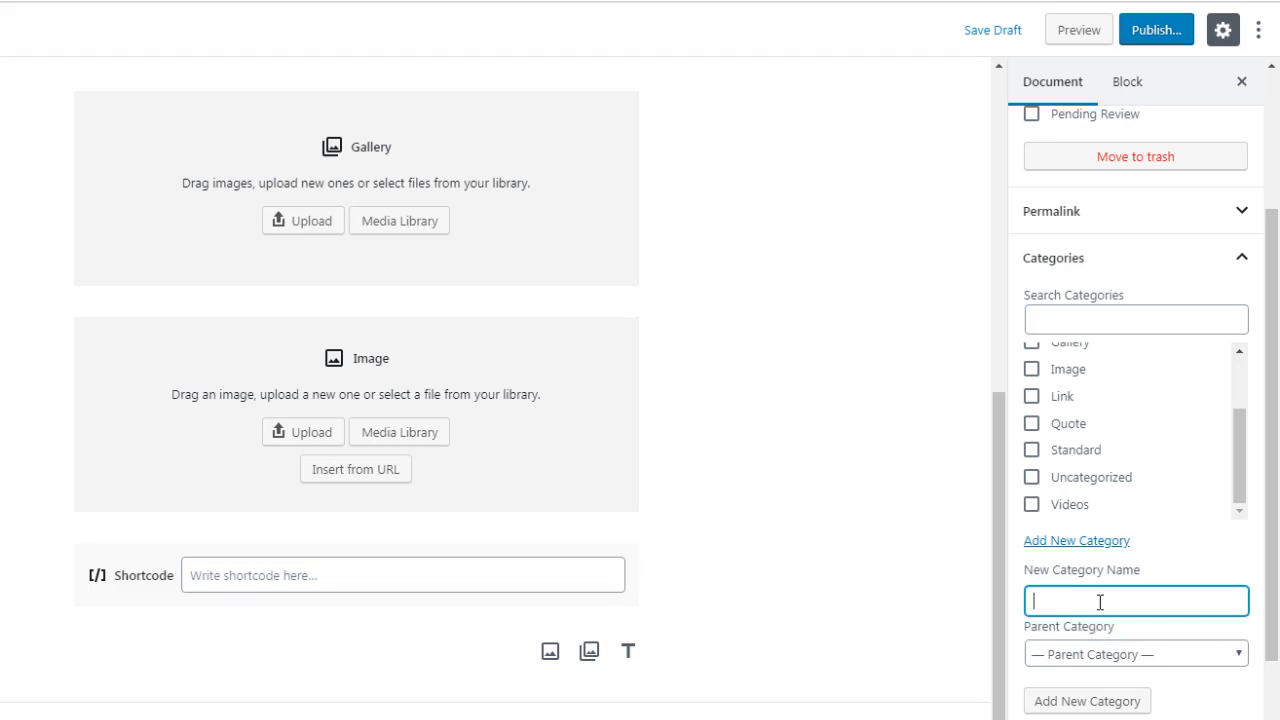
scroll(1276, 512, down, 1)
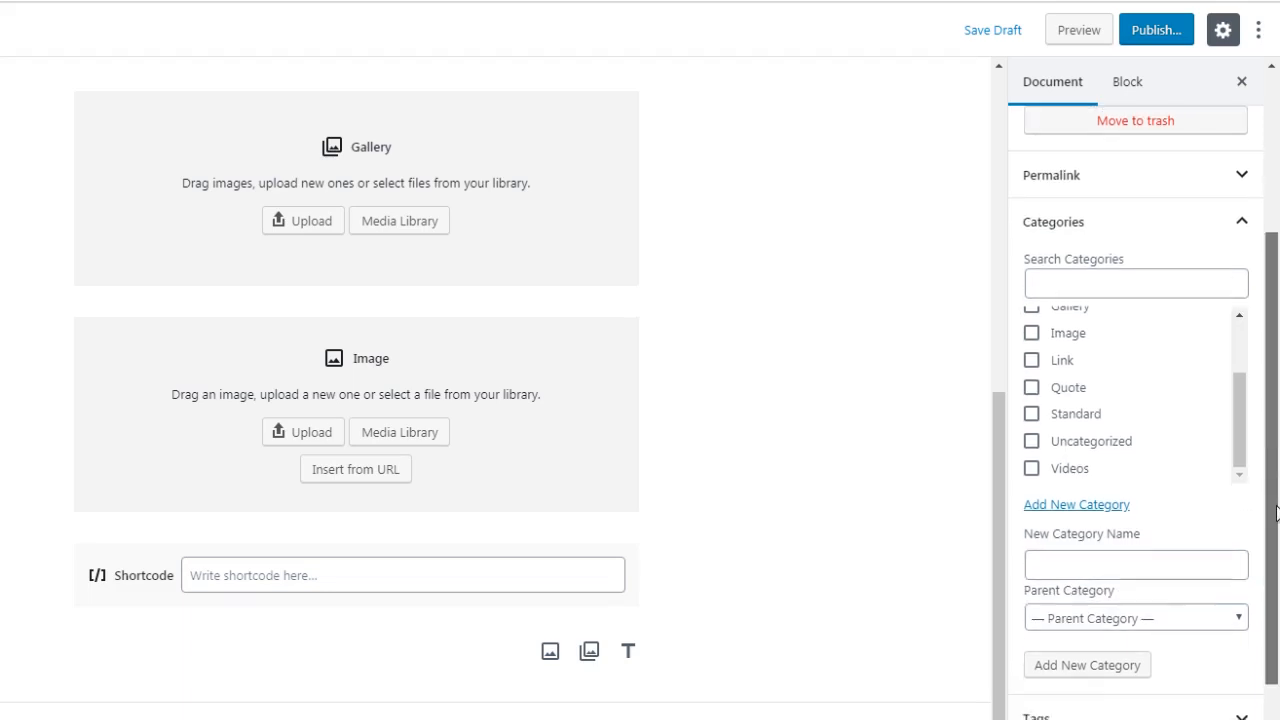
click(1096, 232)
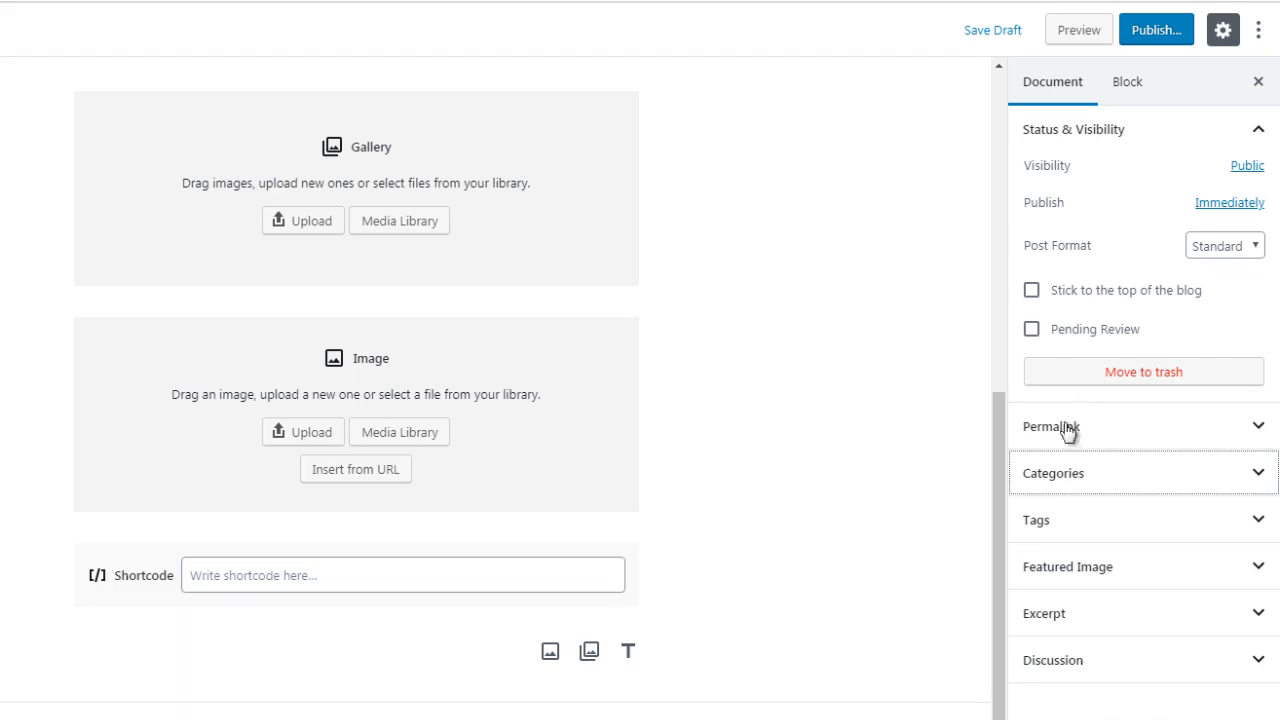
Inspect the post's tag entry settings and open the featured image settings.
click(1069, 531)
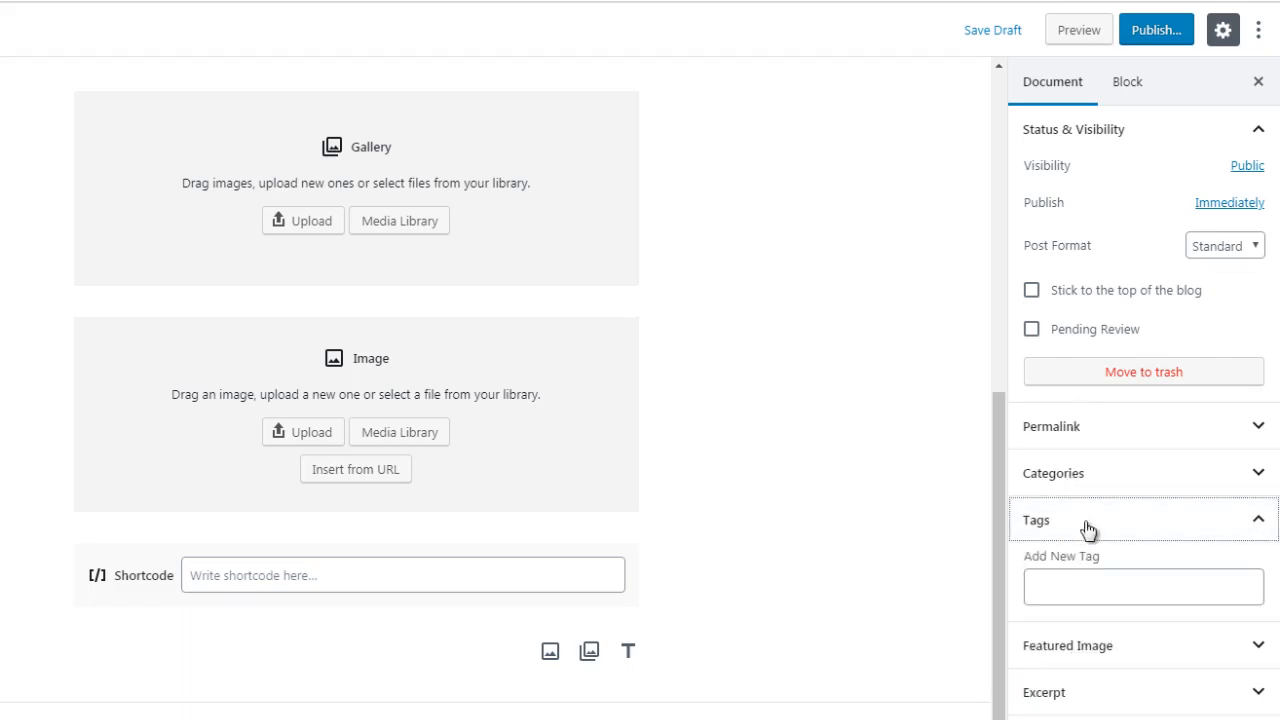
click(1105, 583)
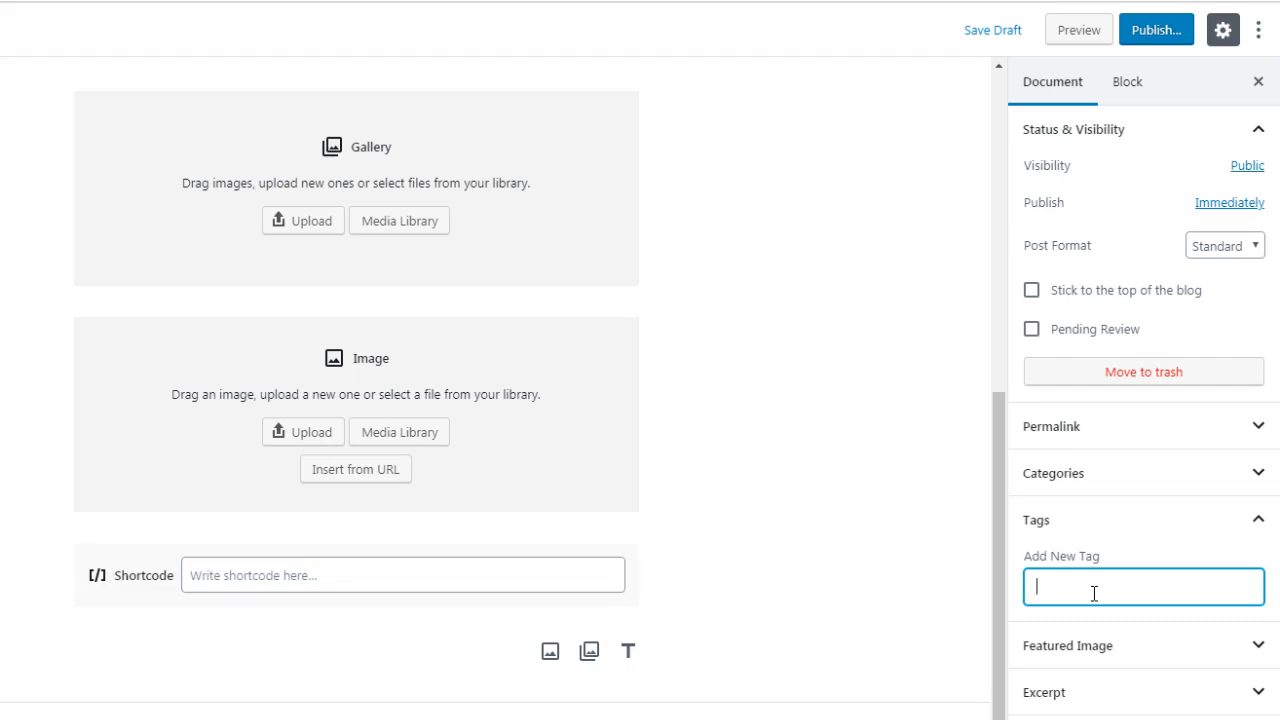
click(1090, 526)
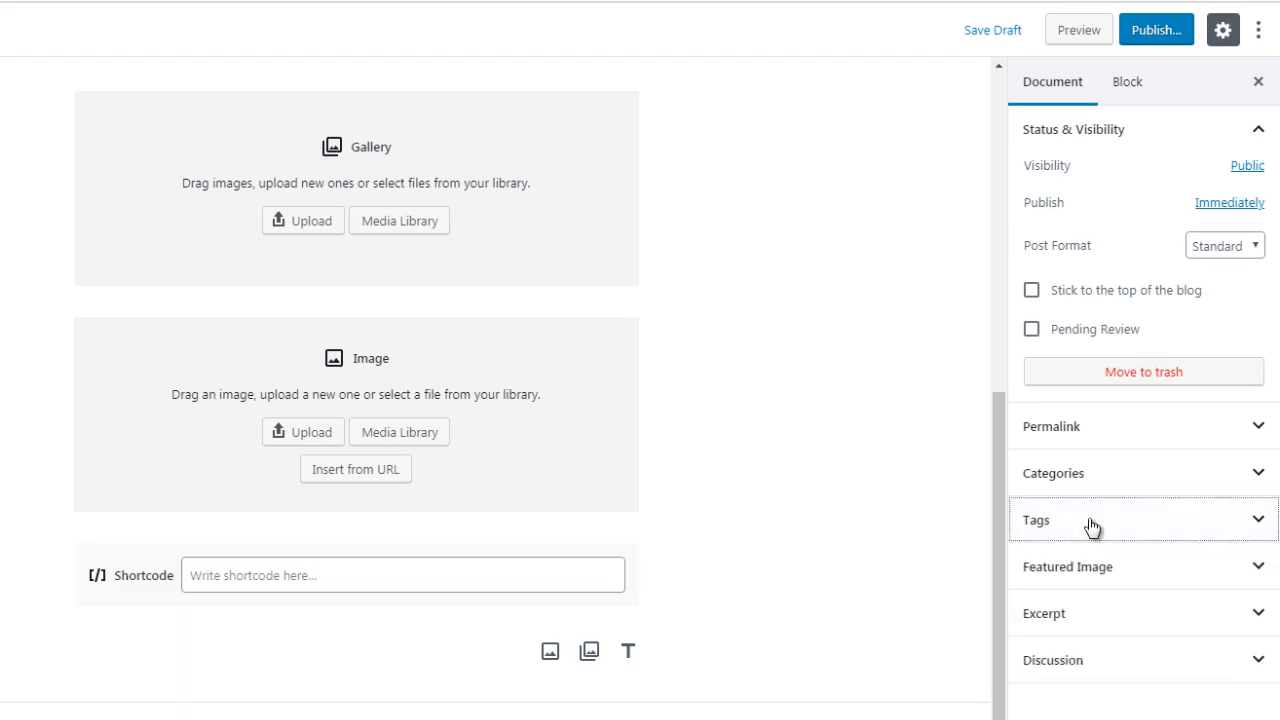
click(1087, 578)
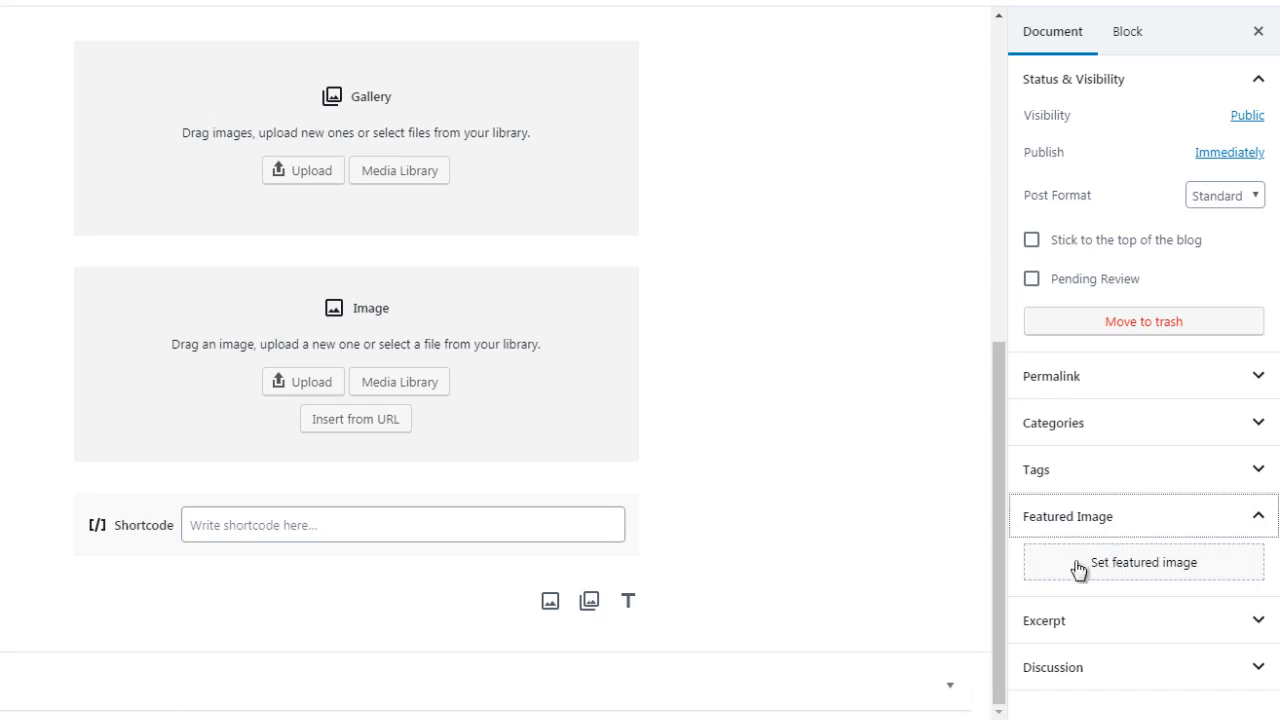
Examine the post's excerpt section and discussion settings, toggling Allow Comments off and back on.
click(1082, 624)
click(1082, 624)
click(1070, 670)
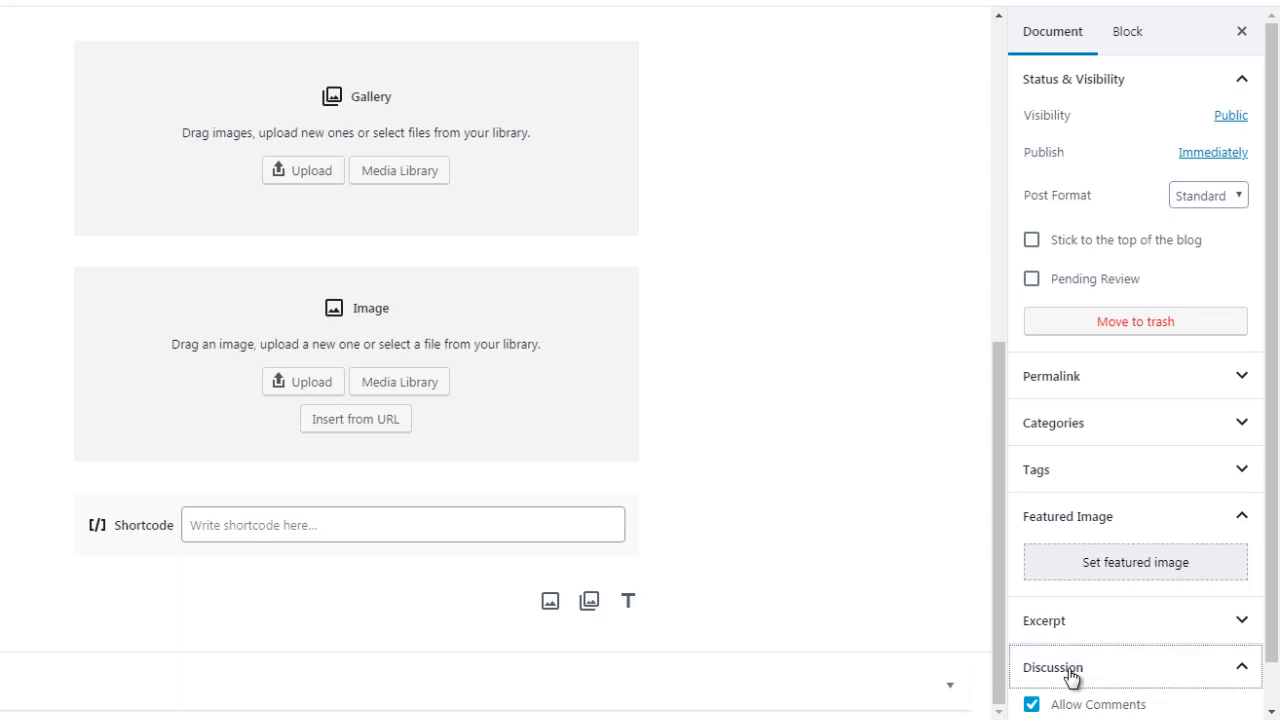
scroll(1274, 570, down, 1)
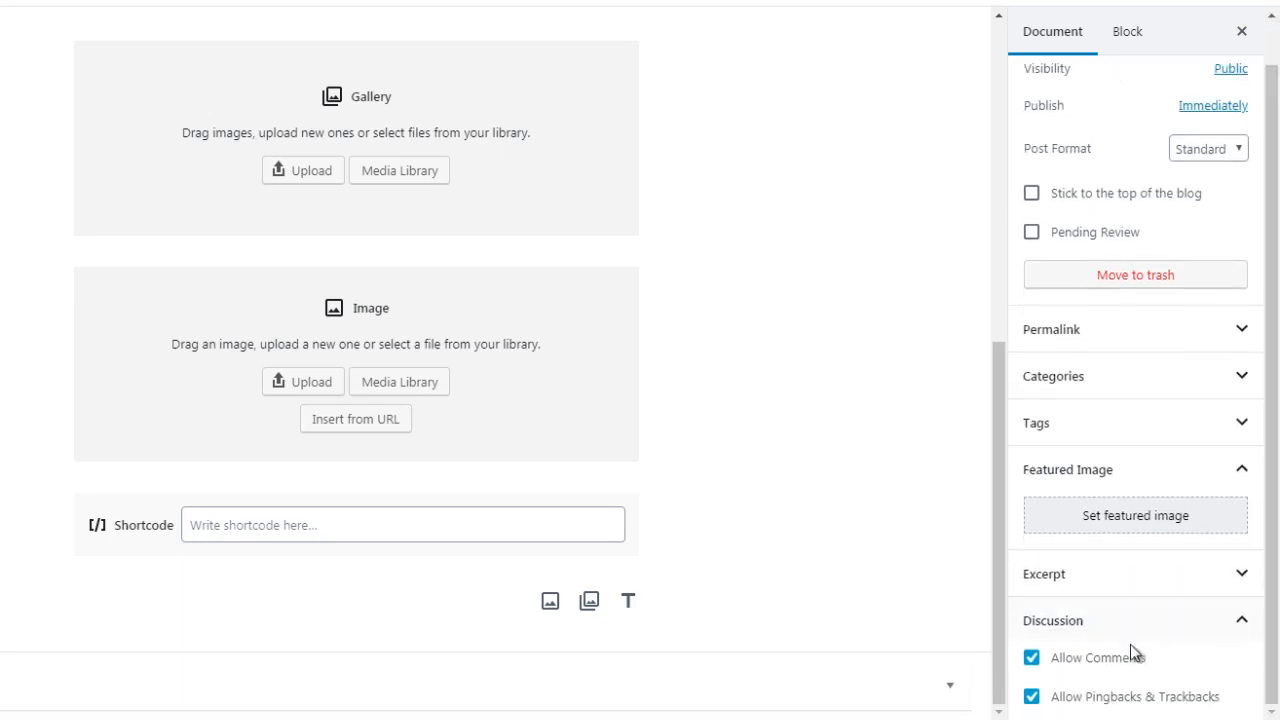
click(1031, 658)
click(1031, 659)
scroll(1266, 297, up, 1)
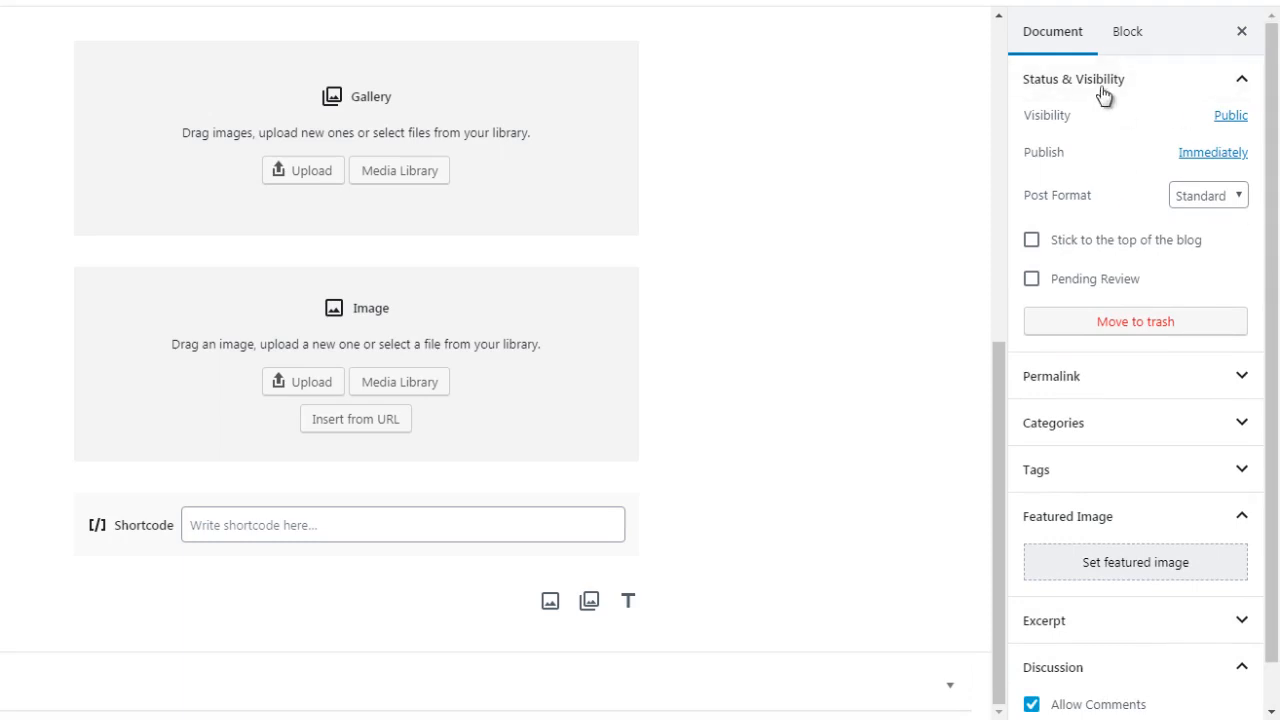
Examine the block-specific settings of the Gallery block and the Image block.
click(1128, 36)
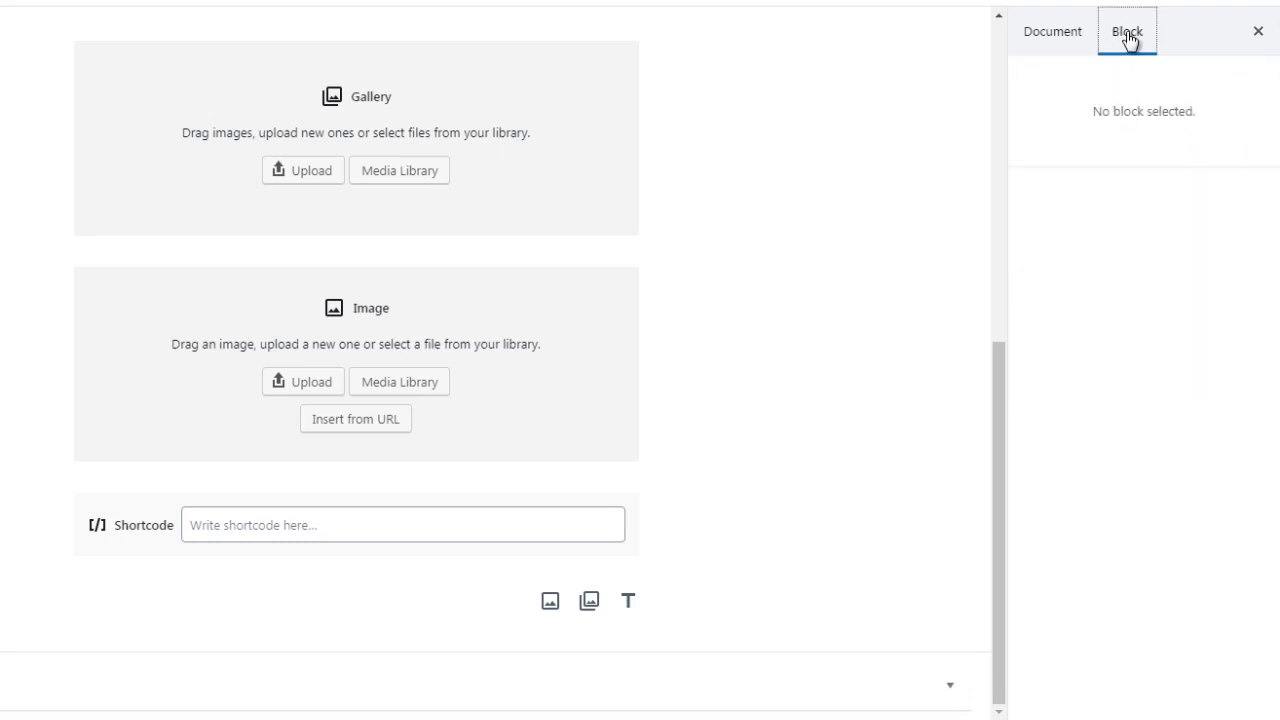
click(1050, 35)
click(543, 186)
click(545, 435)
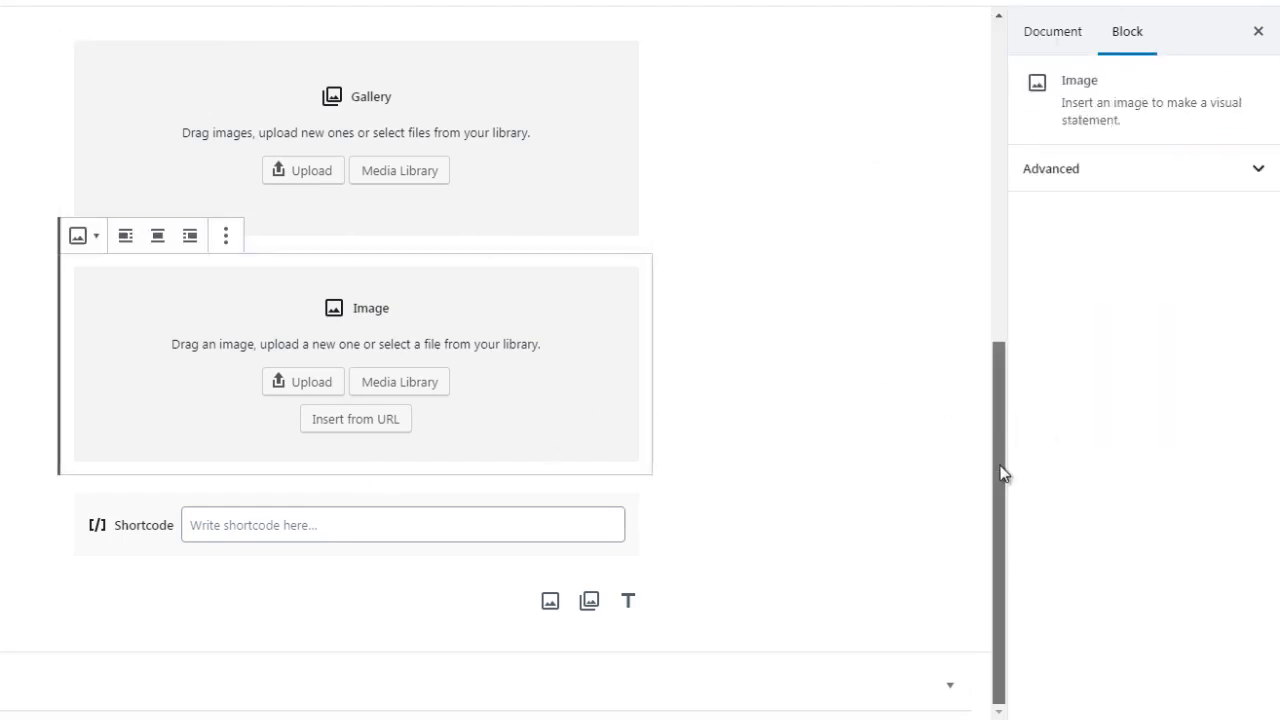
drag(1002, 470, 1006, 322)
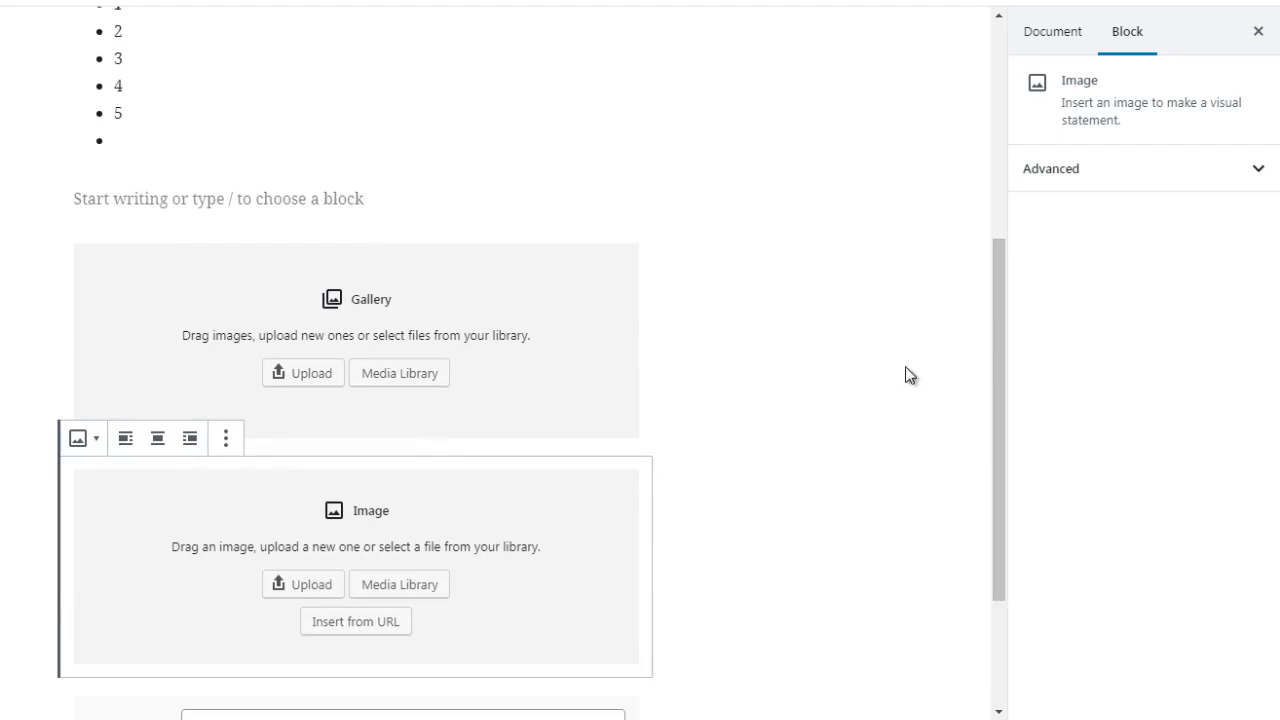